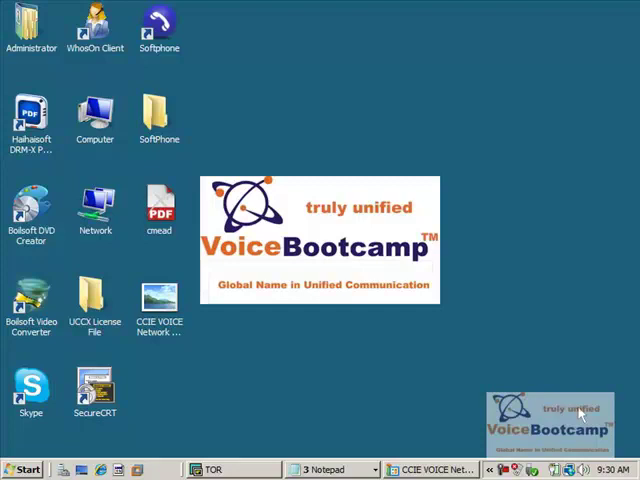
{"action": "left_click", "coordinate": [437, 469]}
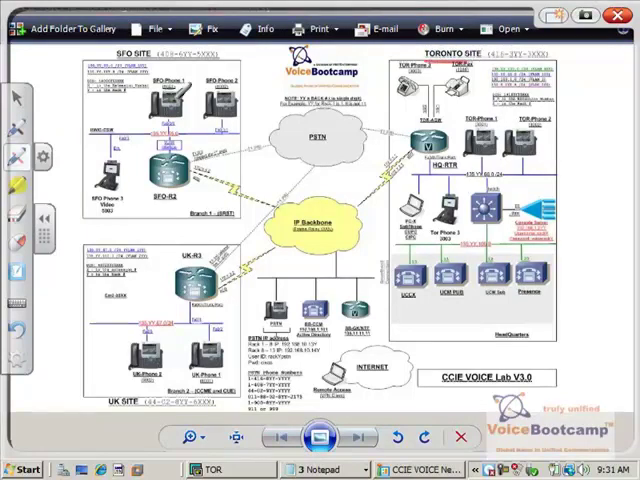
{"action": "left_click_drag", "start_coordinate": [175, 258], "coordinate": [205, 256]}
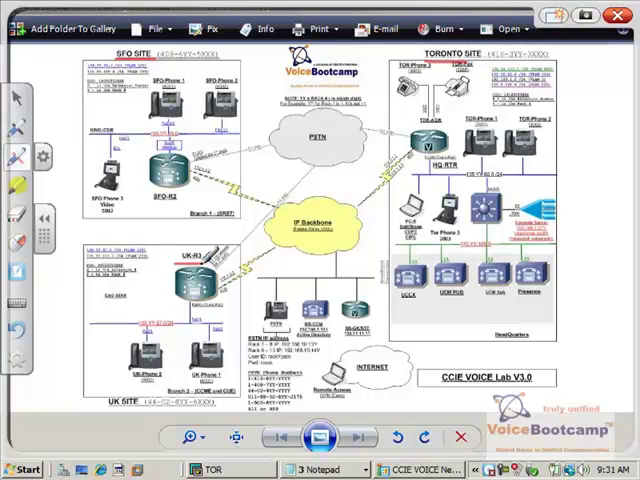
{"action": "left_click_drag", "start_coordinate": [455, 118], "coordinate": [432, 142]}
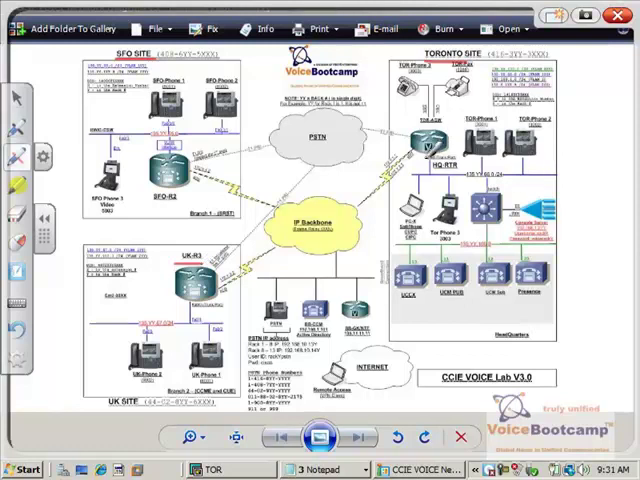
{"action": "left_click_drag", "start_coordinate": [200, 145], "coordinate": [175, 155]}
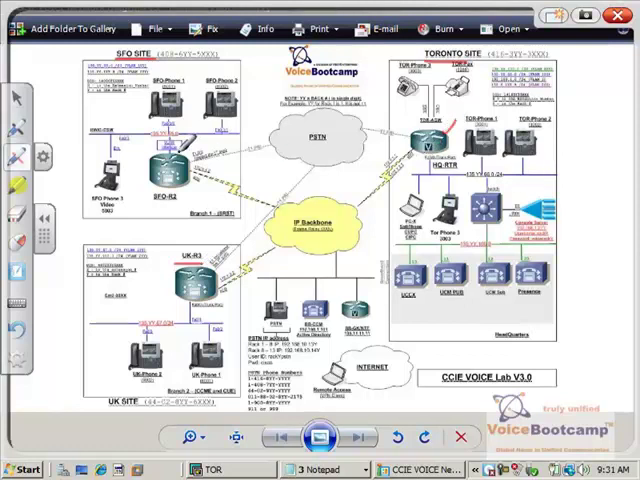
{"action": "left_click_drag", "start_coordinate": [222, 248], "coordinate": [208, 262]}
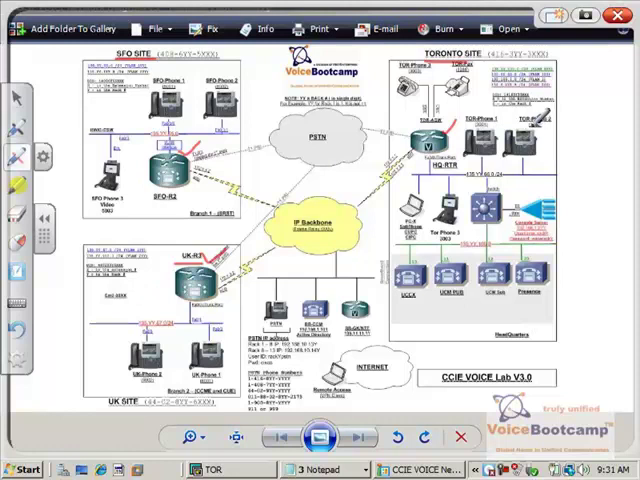
{"action": "left_click_drag", "start_coordinate": [545, 100], "coordinate": [455, 125]}
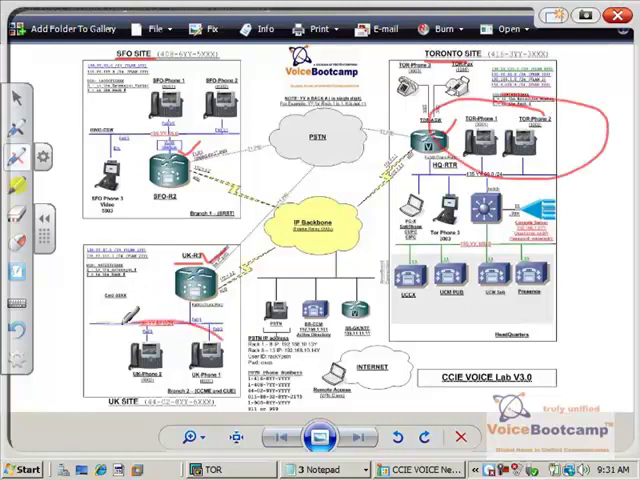
{"action": "left_click_drag", "start_coordinate": [225, 320], "coordinate": [228, 318]}
{"action": "left_click_drag", "start_coordinate": [240, 110], "coordinate": [265, 135]}
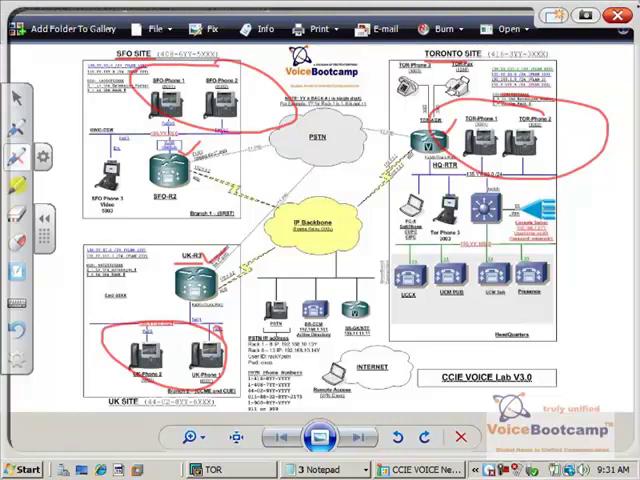
{"action": "key", "text": "Escape"}
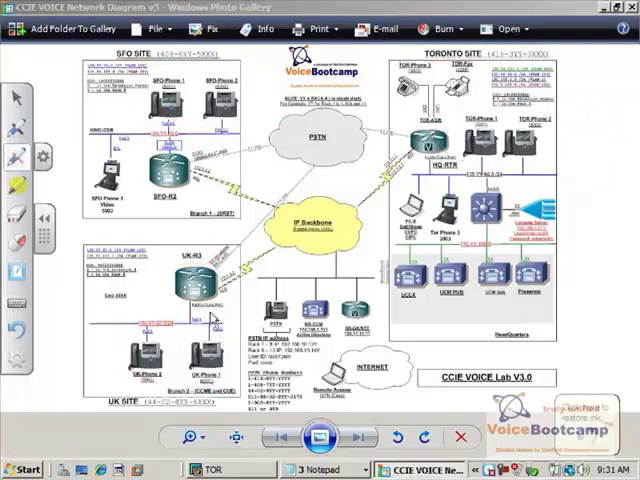
- Bring the TOR terminal forward, hide the drawing tools and get a fresh access-server prompt
{"action": "left_click", "coordinate": [217, 471]}
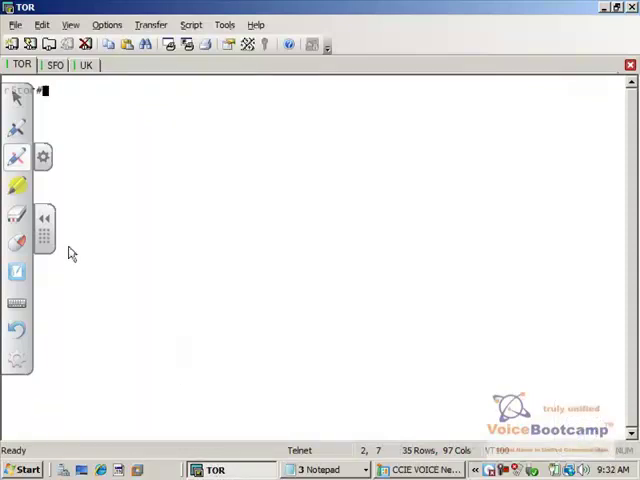
{"action": "left_click", "coordinate": [44, 217]}
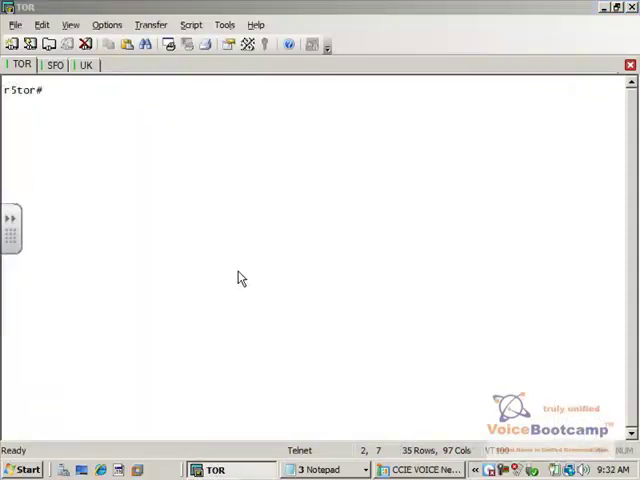
{"action": "left_click", "coordinate": [125, 176]}
{"action": "key", "text": "Return"}
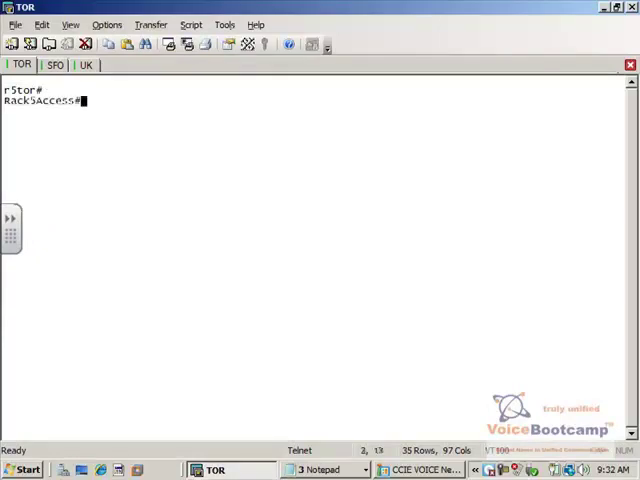
{"action": "type", "text": "show sess"}
- List the open sessions with 'show sess' and resume session 2 to the r5cat1 switch
{"action": "key", "text": "Return"}
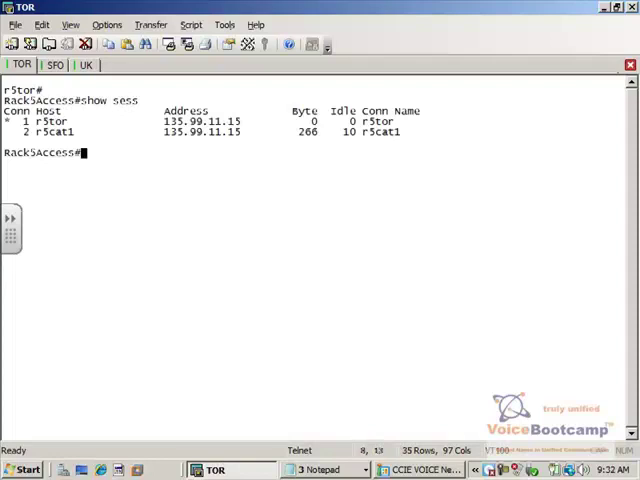
{"action": "type", "text": "1"}
{"action": "key", "text": "BackSpace"}
{"action": "type", "text": "2"}
{"action": "key", "text": "Return"}
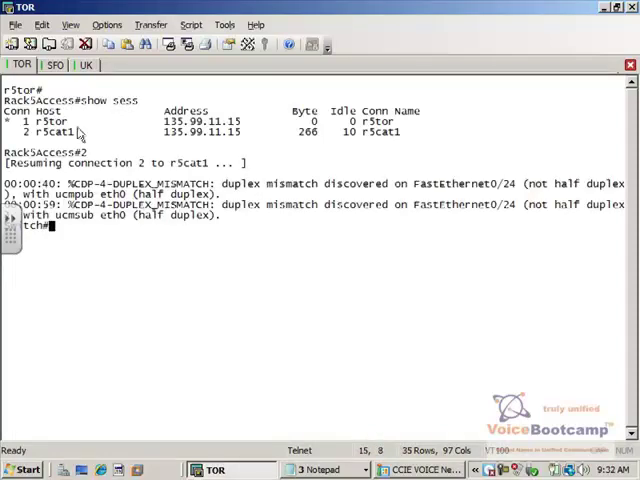
{"action": "left_click", "coordinate": [42, 25]}
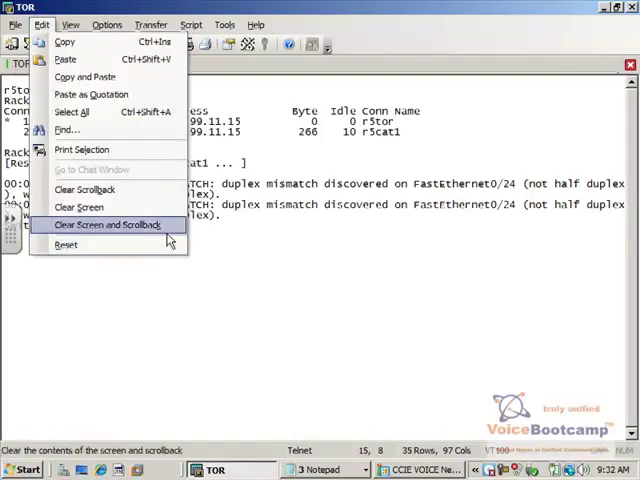
- Clear the screen and scrollback, then list the switch's CDP neighbors
{"action": "left_click", "coordinate": [110, 224]}
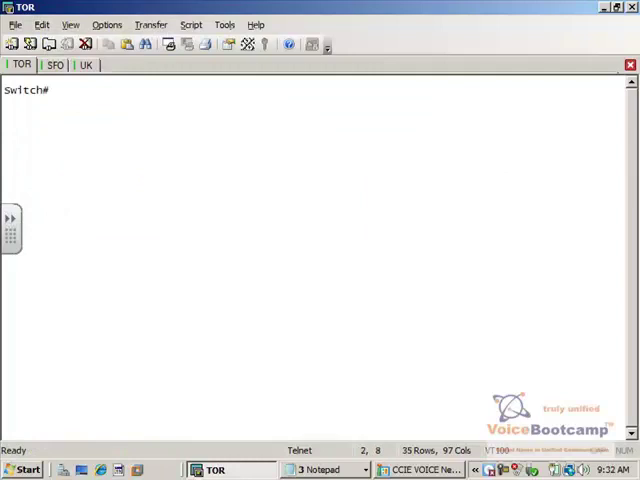
{"action": "type", "text": "sho"}
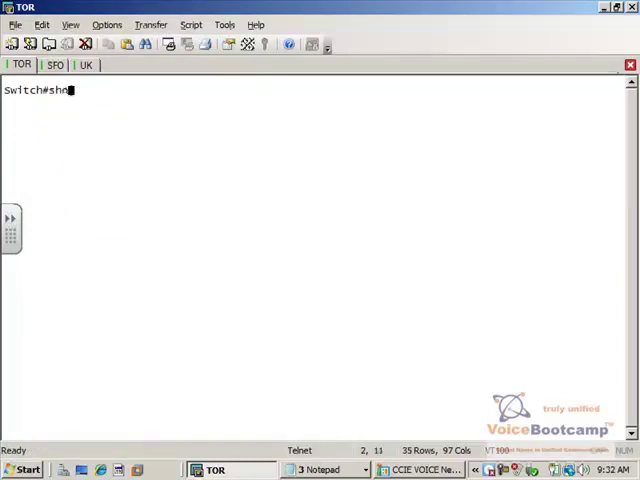
{"action": "type", "text": "w cdd p"}
{"action": "type", "text": "p nei"}
{"action": "key", "text": "Return"}
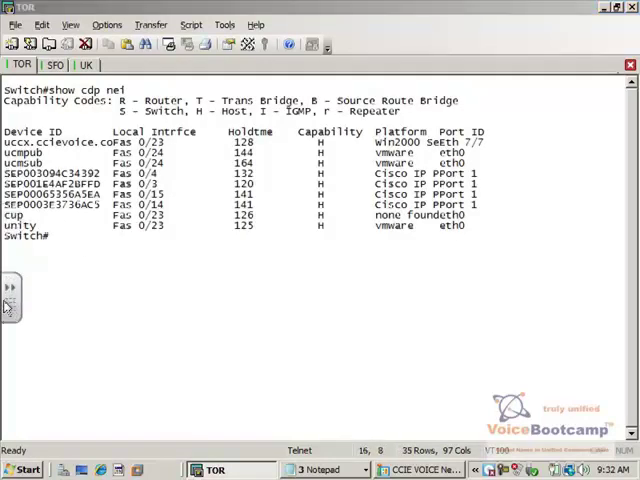
{"action": "left_click_drag", "start_coordinate": [14, 232], "coordinate": [10, 305]}
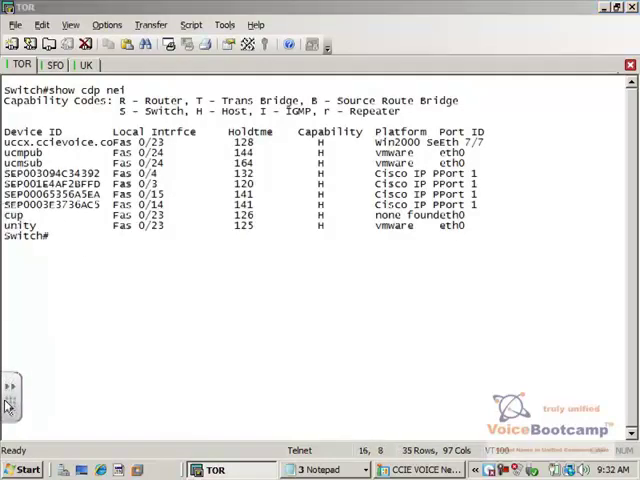
{"action": "left_click", "coordinate": [124, 256]}
{"action": "type", "text": "show ip i"}
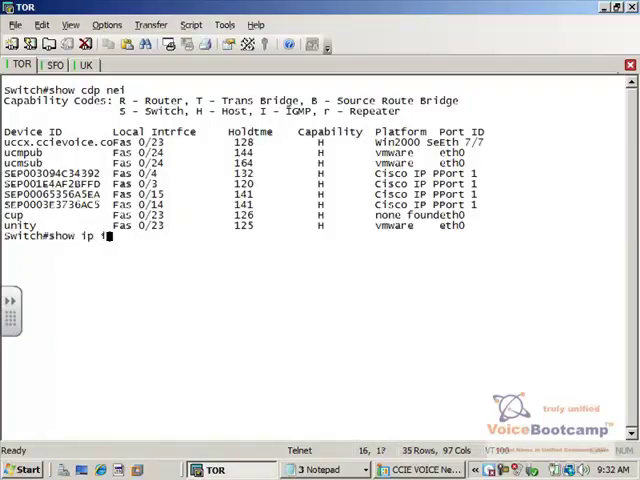
{"action": "type", "text": "nt bri"}
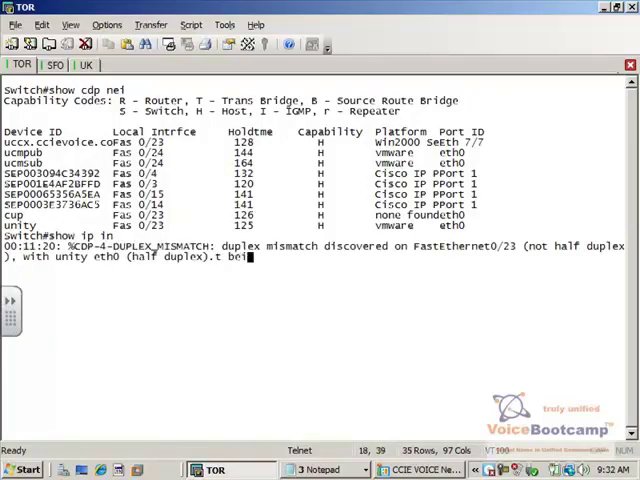
- Correct the mistyped command and run 'show ip int brief' on the TOR switch
{"action": "key", "text": "BackSpace"}
{"action": "key", "text": "BackSpace"}
{"action": "type", "text": "ief"}
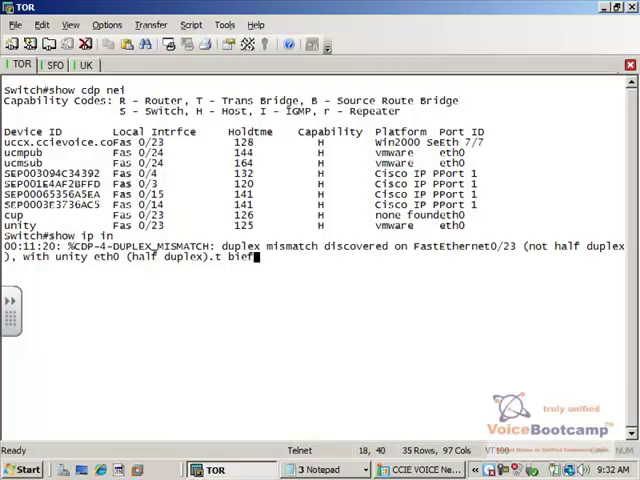
{"action": "key", "text": "BackSpace"}
{"action": "key", "text": "BackSpace"}
{"action": "type", "text": "ie"}
{"action": "key", "text": "BackSpace"}
{"action": "key", "text": "BackSpace"}
{"action": "key", "text": "BackSpace"}
{"action": "type", "text": "e"}
{"action": "key", "text": "Tab"}
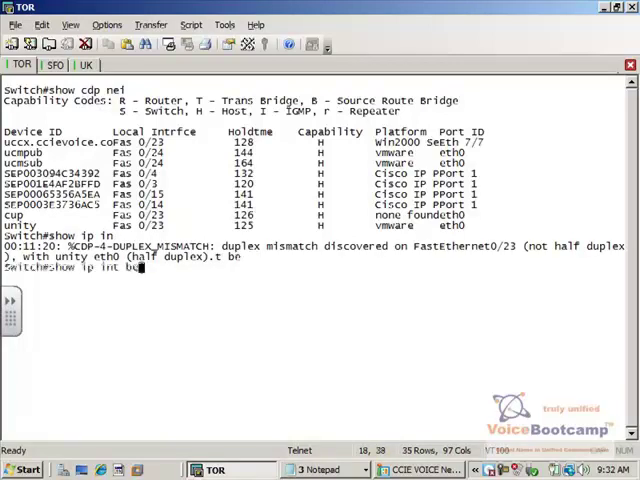
{"action": "key", "text": "Return"}
{"action": "type", "text": "show ip int"}
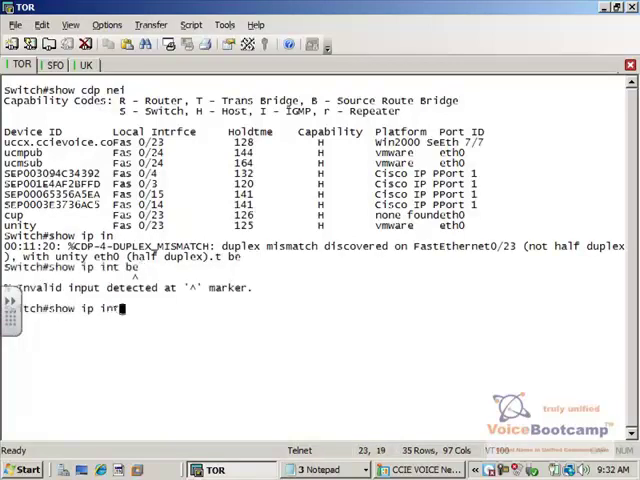
{"action": "type", "text": " brief"}
{"action": "key", "text": "Return"}
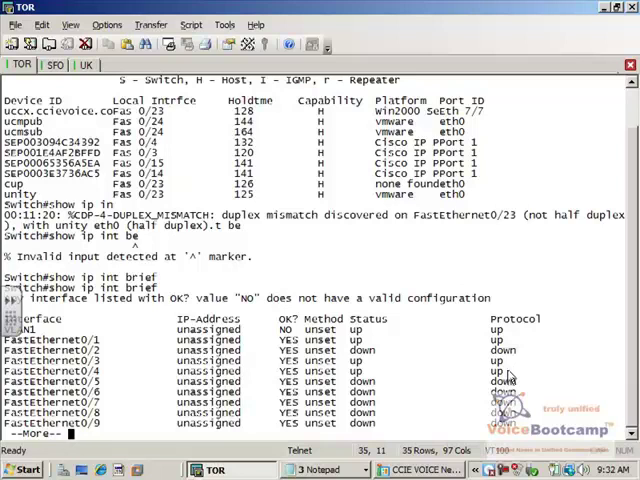
- Page through the interface list, highlighting the Fa0/1–0/4 and Fa0/13 onward rows
{"action": "left_click_drag", "start_coordinate": [520, 372], "coordinate": [5, 345]}
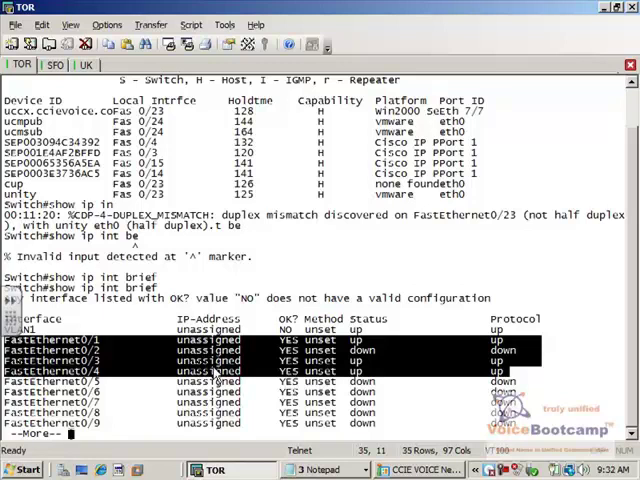
{"action": "key", "text": "space"}
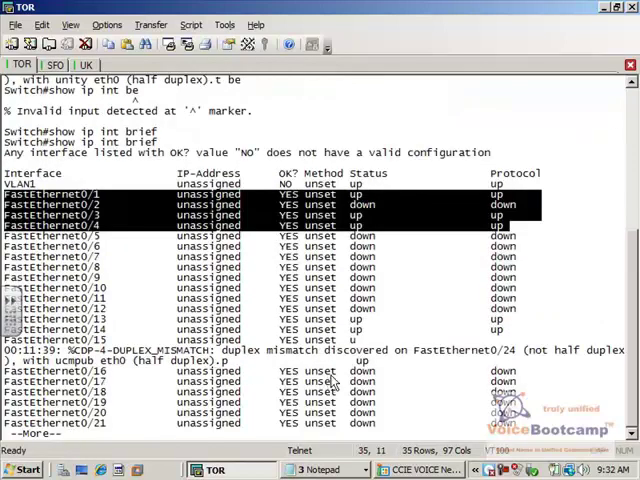
{"action": "left_click_drag", "start_coordinate": [517, 367], "coordinate": [4, 325]}
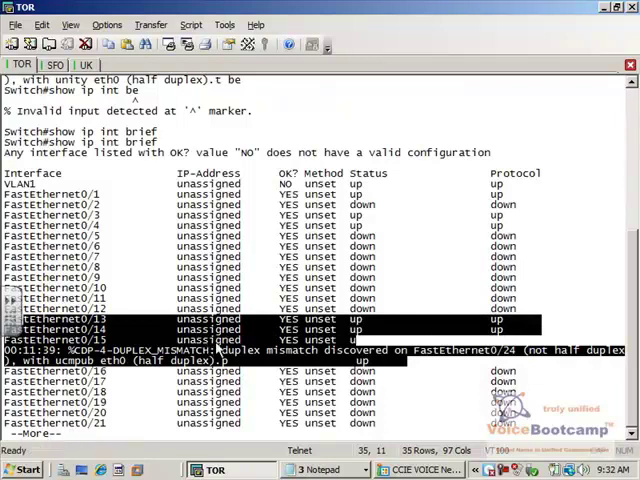
{"action": "key", "text": "space"}
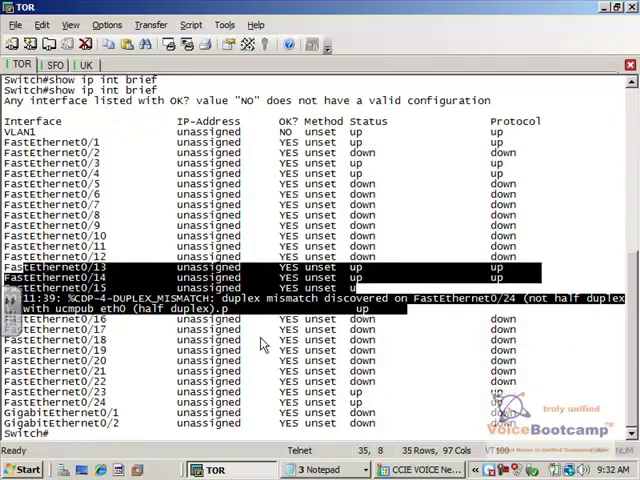
- Rerun the brief listing and emphasise the up ports Fa0/1–0/4 and Fa0/13–0/15
{"action": "key", "text": "Up"}
{"action": "key", "text": "Return"}
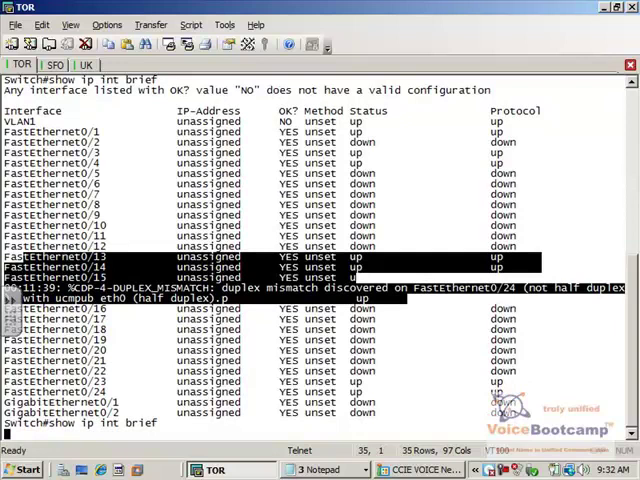
{"action": "key", "text": "space"}
{"action": "key", "text": "space"}
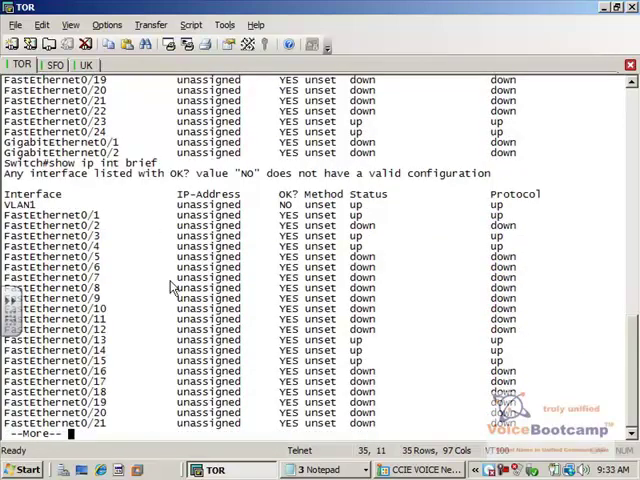
{"action": "mouse_move", "coordinate": [540, 216]}
{"action": "left_mouse_down"}
{"action": "mouse_move", "coordinate": [290, 240]}
{"action": "mouse_move", "coordinate": [4, 220]}
{"action": "left_mouse_up"}
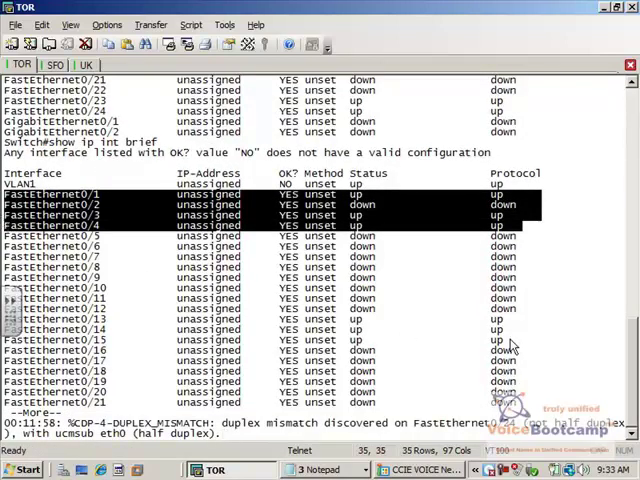
{"action": "mouse_move", "coordinate": [510, 345]}
{"action": "left_mouse_down"}
{"action": "mouse_move", "coordinate": [6, 312]}
{"action": "mouse_move", "coordinate": [6, 322]}
{"action": "left_mouse_up"}
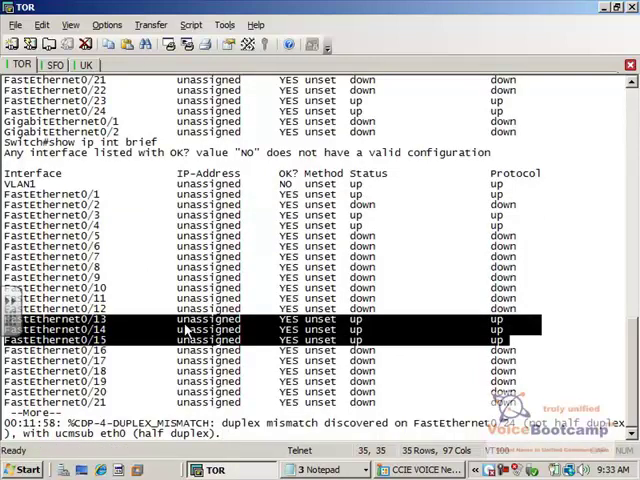
{"action": "key", "text": "space"}
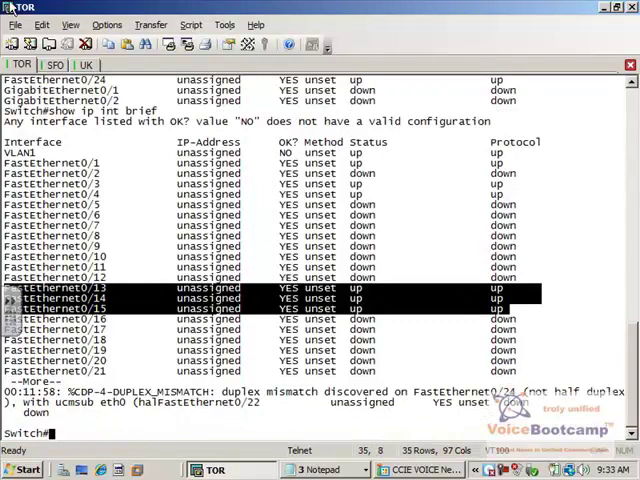
- Clear the screen and scrollback and enter VLAN database mode
{"action": "left_click", "coordinate": [42, 25]}
{"action": "left_click", "coordinate": [120, 224]}
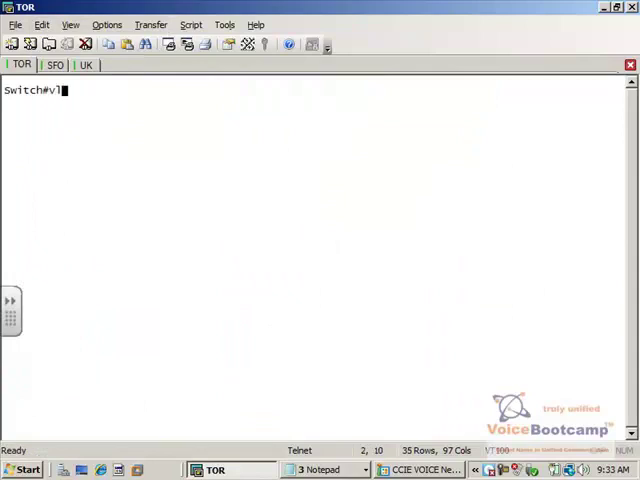
{"action": "type", "text": "vlan data"}
{"action": "key", "text": "Return"}
{"action": "type", "text": "vlan "}
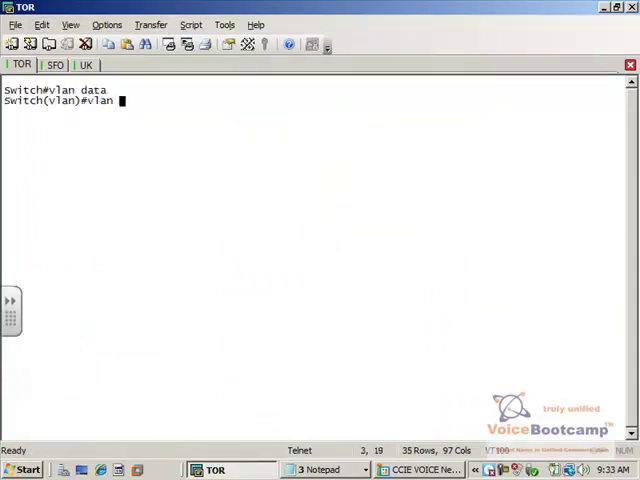
{"action": "type", "text": "10"}
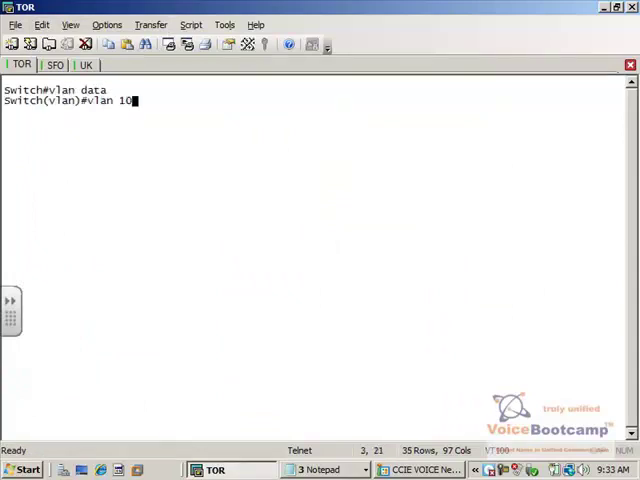
{"action": "type", "text": "5 name Voice"}
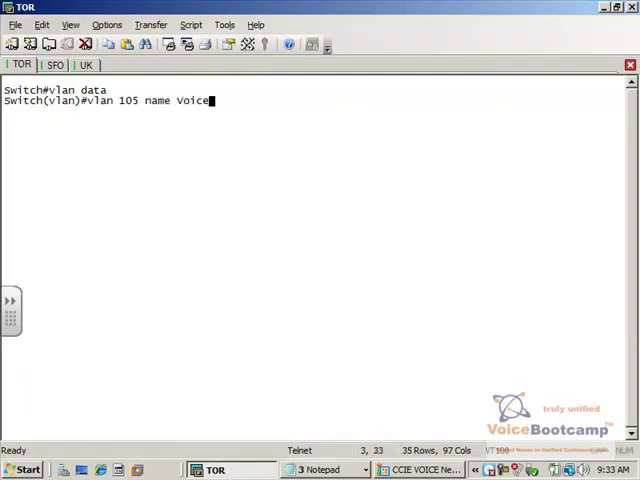
- Create VLAN 105 named TOR_VOICE and VLAN 205 named TOR_Data
{"action": "key", "text": "BackSpace"}
{"action": "key", "text": "BackSpace"}
{"action": "key", "text": "BackSpace"}
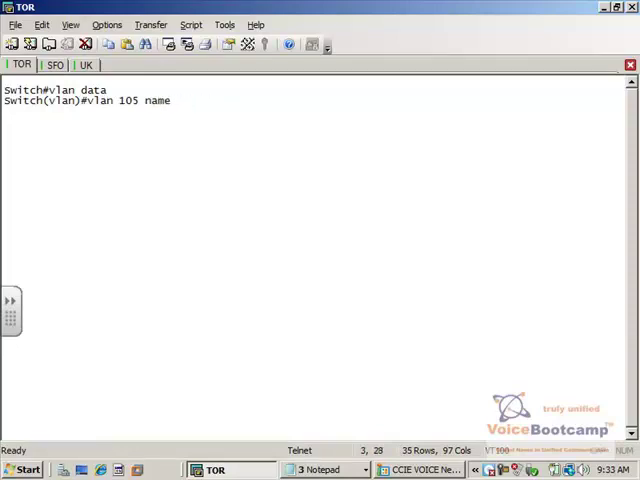
{"action": "type", "text": "TOR_VOICE"}
{"action": "key", "text": "ctrl+r"}
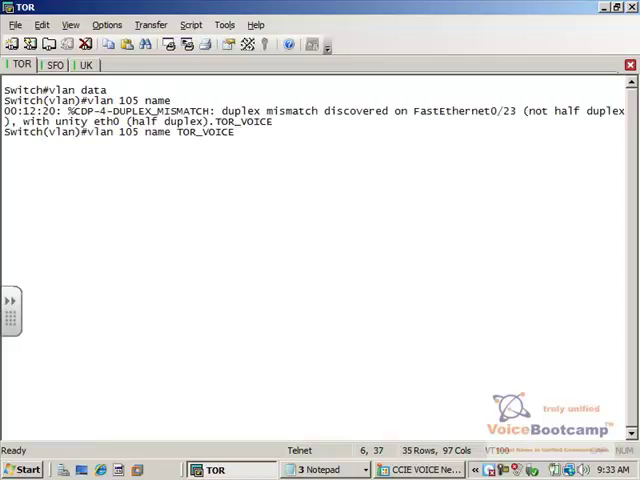
{"action": "key", "text": "Return"}
{"action": "key", "text": "Return"}
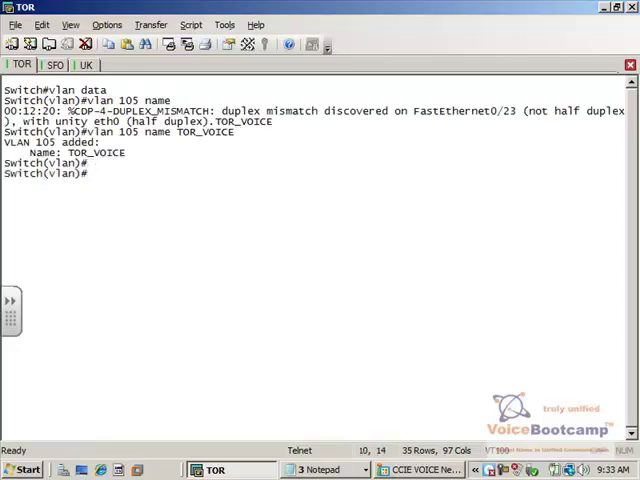
{"action": "type", "text": "vlan 205 name "}
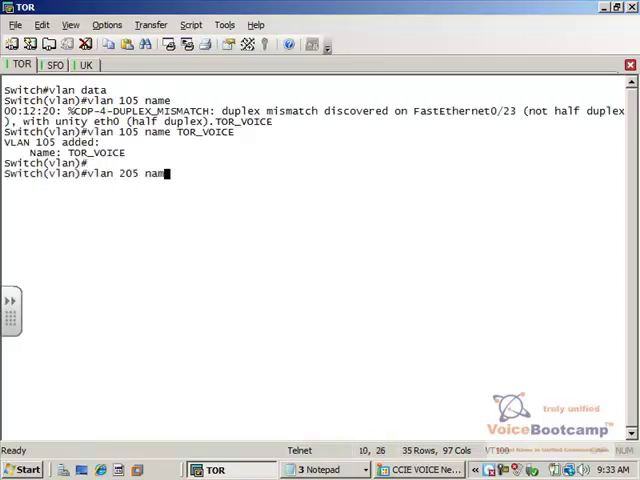
{"action": "type", "text": "TOR_Data"}
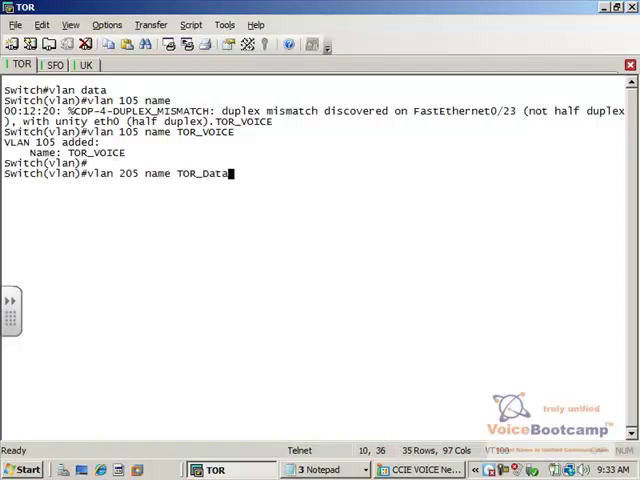
{"action": "key", "text": "Return"}
{"action": "key", "text": "Return"}
{"action": "key", "text": "Return"}
{"action": "type", "text": "vlan)#v"}
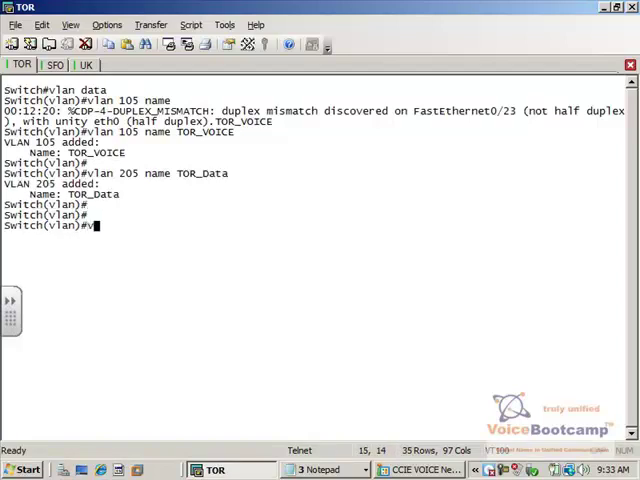
{"action": "type", "text": "lan 115"}
{"action": "type", "text": " SFO_VOI"}
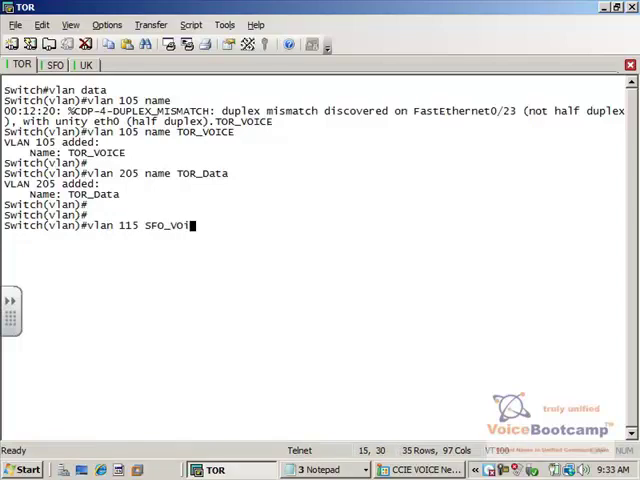
- Create VLAN 115 SFO_Voice and VLAN 215 SFO_DATA, then exit to apply the changes
{"action": "key", "text": "BackSpace"}
{"action": "key", "text": "BackSpace"}
{"action": "key", "text": "BackSpace"}
{"action": "type", "text": "name "}
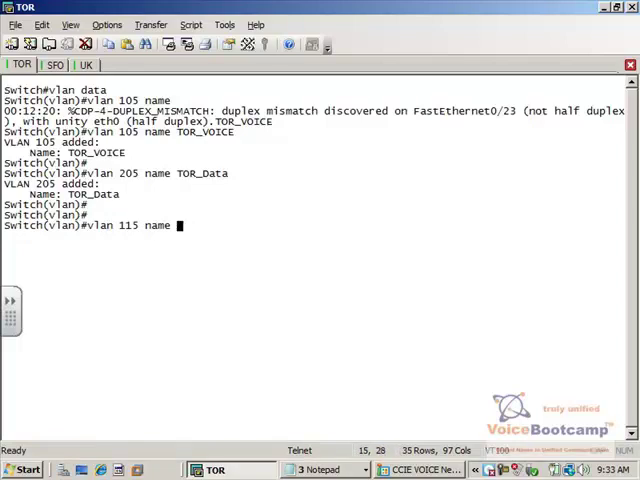
{"action": "type", "text": "SFO_Voice"}
{"action": "key", "text": "Return"}
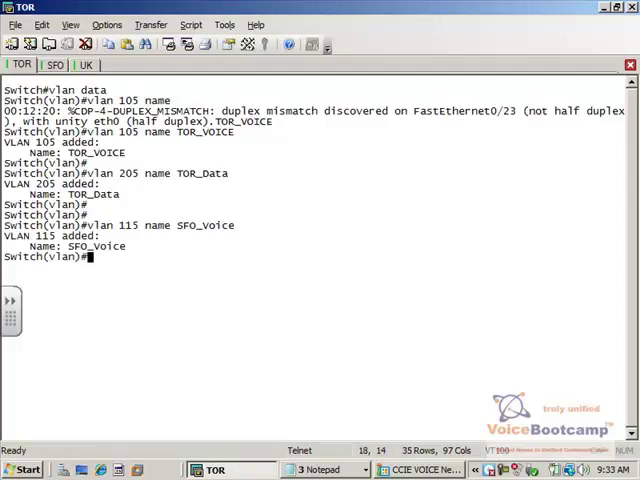
{"action": "type", "text": "vlan "}
{"action": "type", "text": "205"}
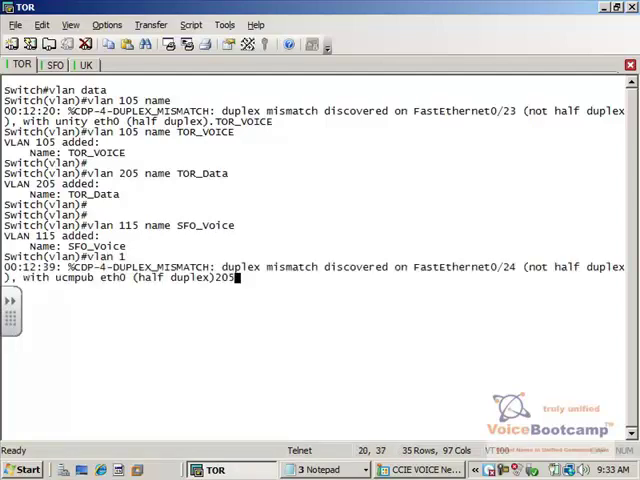
{"action": "key", "text": "BackSpace"}
{"action": "key", "text": "BackSpace"}
{"action": "key", "text": "Tab"}
{"action": "key", "text": "Tab"}
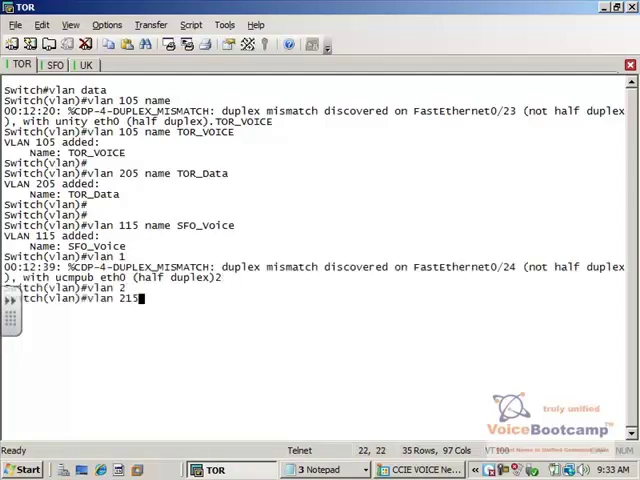
{"action": "type", "text": " name SFO"}
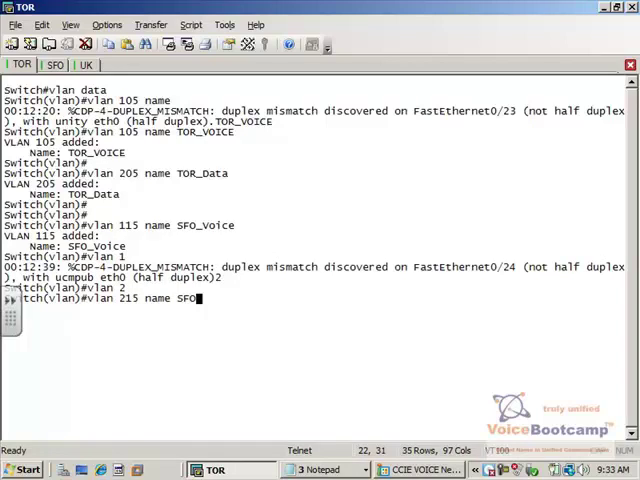
{"action": "type", "text": "_DATA"}
{"action": "key", "text": "Return"}
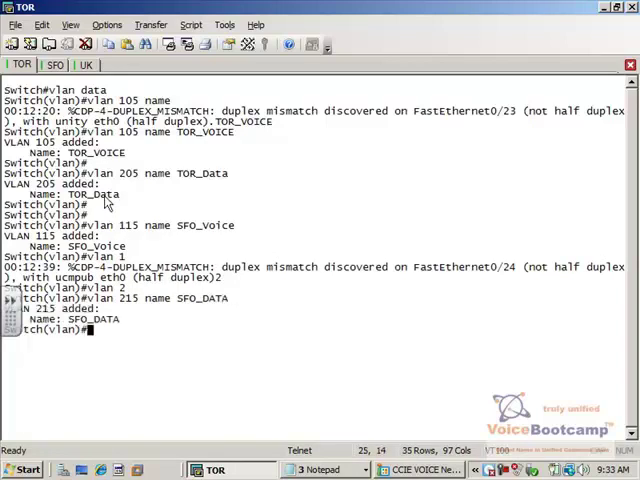
{"action": "type", "text": "exit"}
{"action": "key", "text": "Return"}
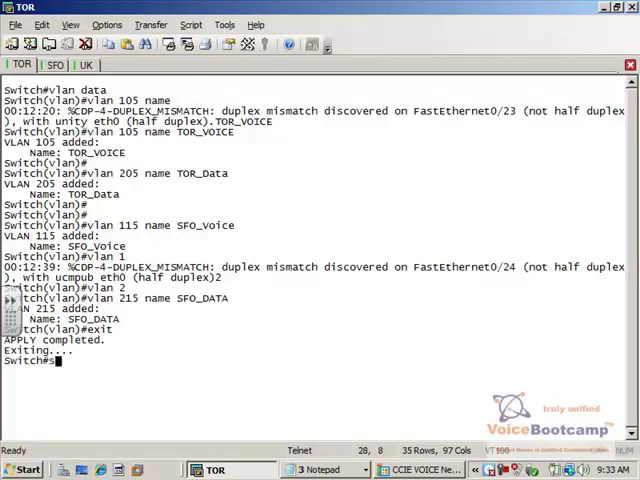
{"action": "type", "text": "how vlan"}
- Run 'show vlan' and highlight the four new VLAN rows 105 to 215
{"action": "key", "text": "Return"}
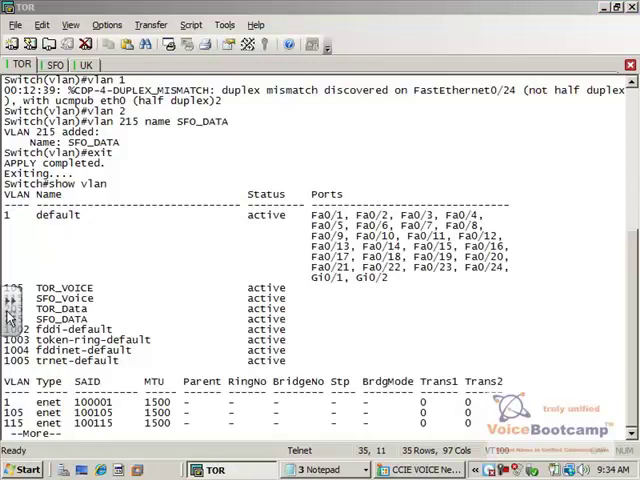
{"action": "left_click", "coordinate": [8, 158]}
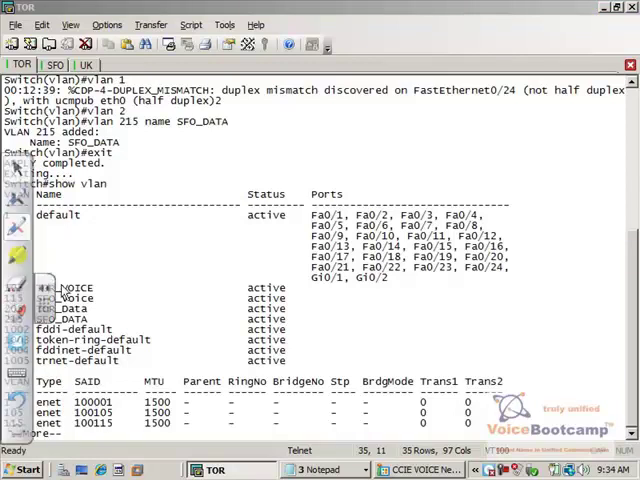
{"action": "left_click_drag", "start_coordinate": [18, 168], "coordinate": [634, 270]}
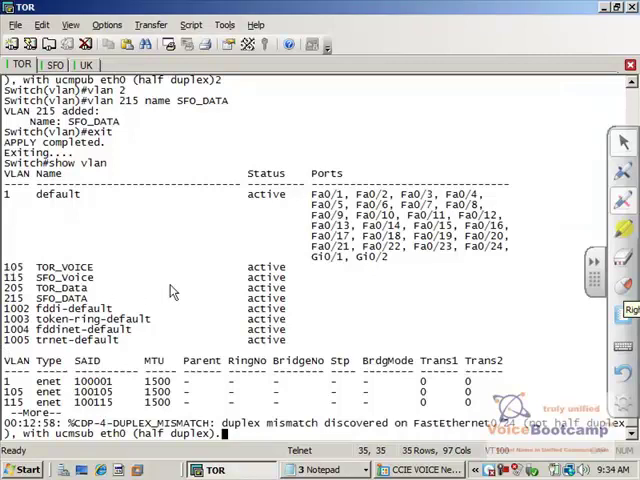
{"action": "left_click_drag", "start_coordinate": [290, 298], "coordinate": [4, 270]}
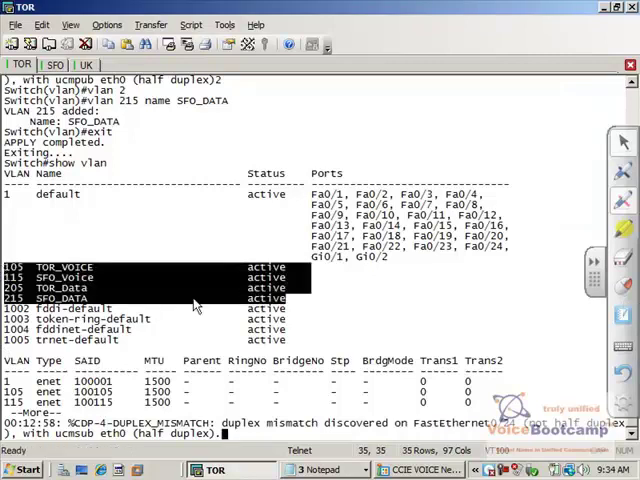
{"action": "left_click", "coordinate": [224, 225]}
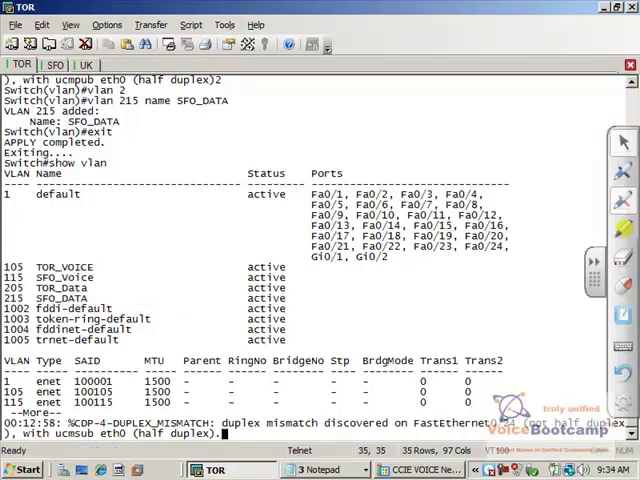
{"action": "key", "text": "space"}
{"action": "key", "text": "Return"}
{"action": "type", "text": "config t"}
- Turn off console logging with 'no logging console' in config mode and end
{"action": "key", "text": "Return"}
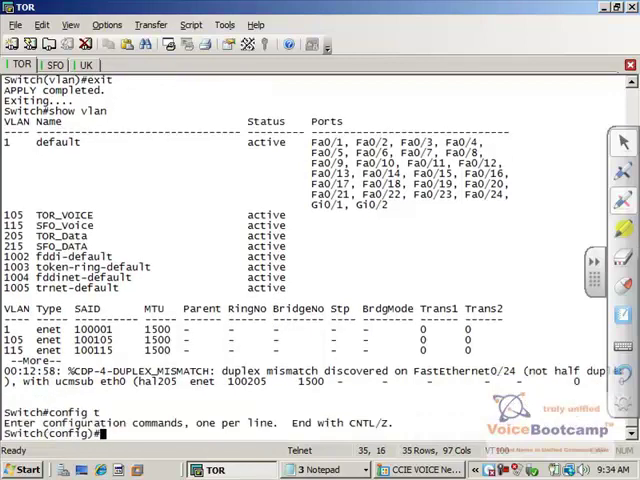
{"action": "type", "text": "no logg"}
{"action": "key", "text": "Tab"}
{"action": "type", "text": "con"}
{"action": "key", "text": "Tab"}
{"action": "key", "text": "Return"}
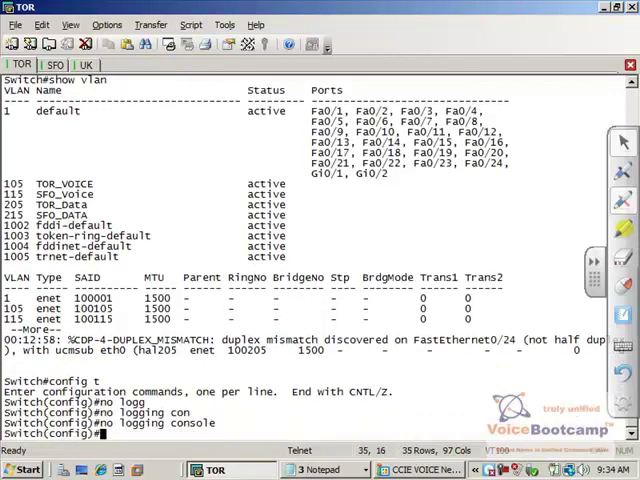
{"action": "type", "text": "end"}
{"action": "key", "text": "Return"}
{"action": "key", "text": "Return"}
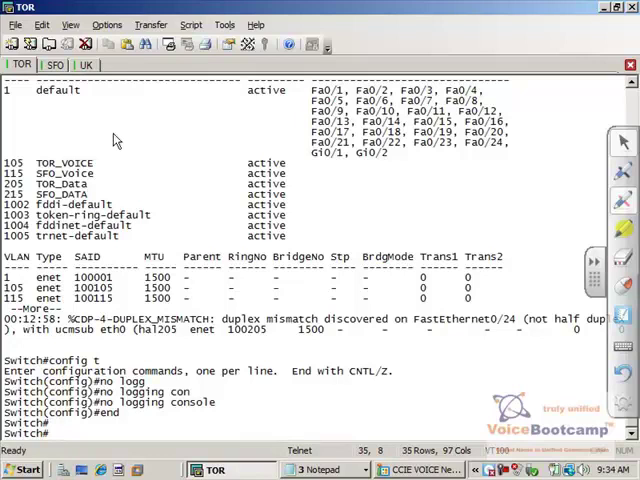
{"action": "left_click", "coordinate": [41, 24]}
- Clear the screen and enter configuration for interface FastEthernet 0/1
{"action": "left_click", "coordinate": [108, 224]}
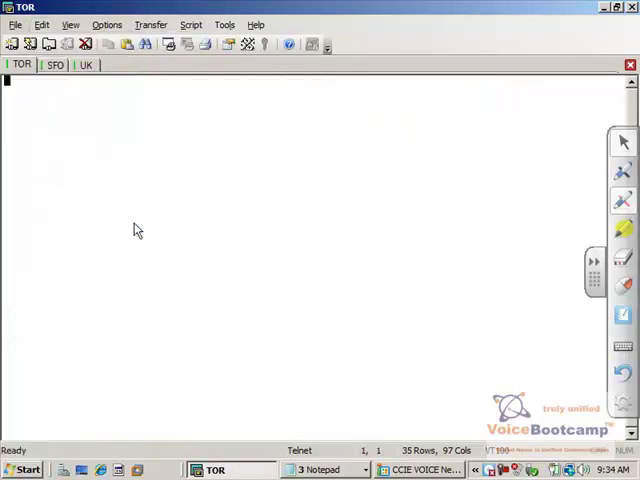
{"action": "key", "text": "Return"}
{"action": "type", "text": "config t"}
{"action": "key", "text": "Return"}
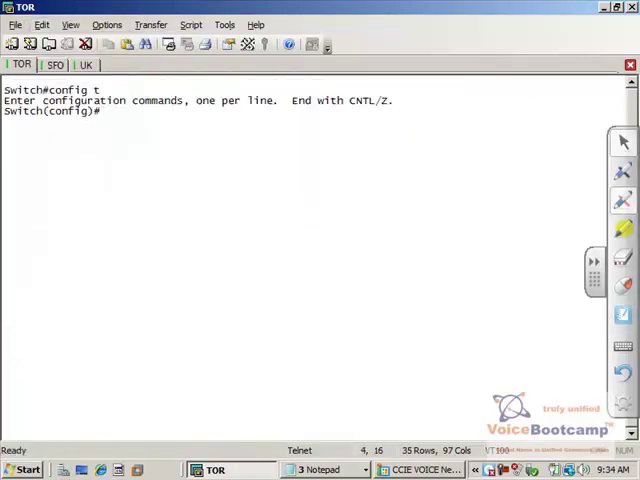
{"action": "type", "text": "int fas"}
{"action": "key", "text": "Tab"}
{"action": "type", "text": "0/1"}
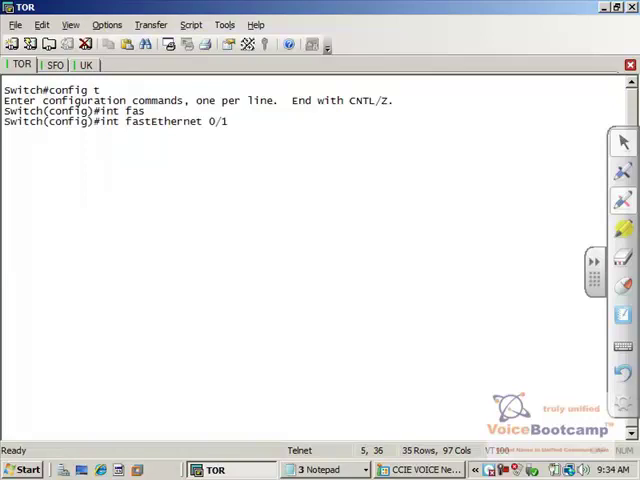
{"action": "key", "text": "Return"}
{"action": "type", "text": "swi"}
- Set the port to switchport mode trunk with dot1q trunk encapsulation
{"action": "key", "text": "Tab"}
{"action": "type", "text": "mod"}
{"action": "key", "text": "Tab"}
{"action": "type", "text": "trunk n"}
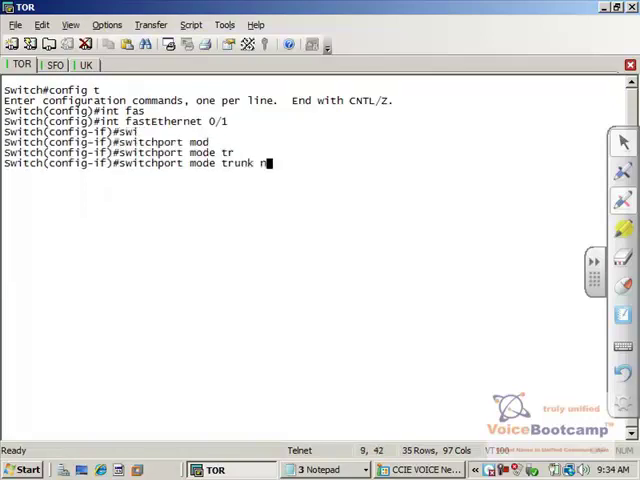
{"action": "key", "text": "BackSpace"}
{"action": "key", "text": "Return"}
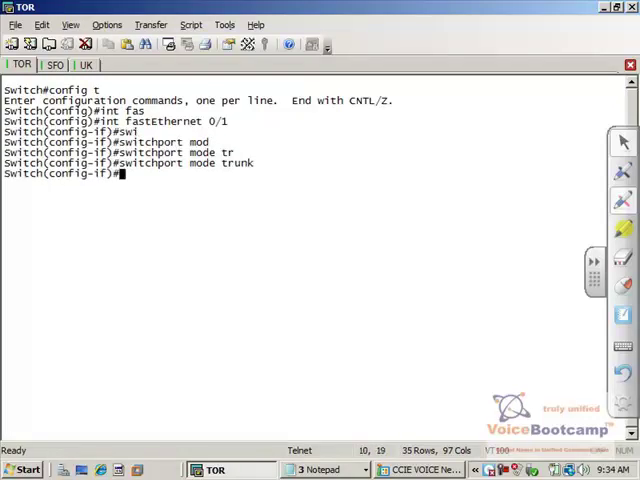
{"action": "type", "text": "swi"}
{"action": "key", "text": "Tab"}
{"action": "type", "text": "tr\ten\t"}
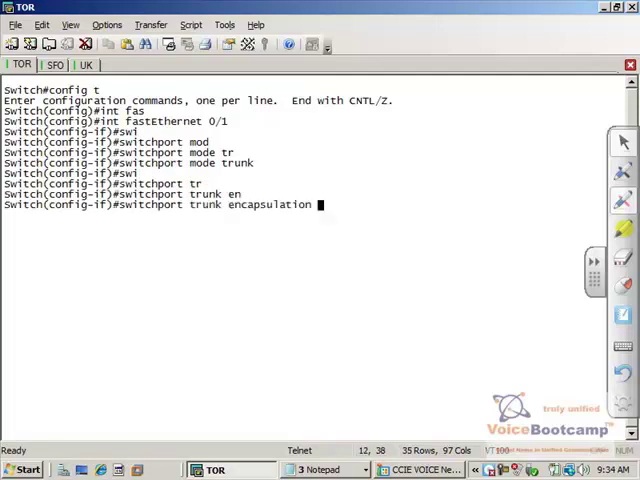
{"action": "type", "text": "dot"}
{"action": "key", "text": "Tab"}
{"action": "key", "text": "Return"}
{"action": "type", "text": "swi\ttr\tnat"}
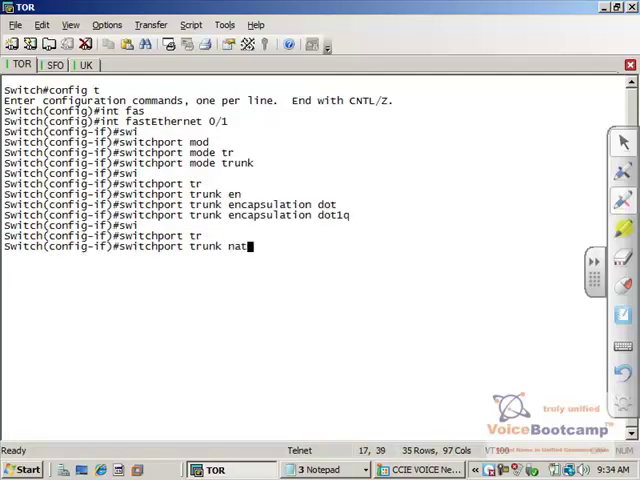
- Set trunk native VLAN 205 and voice VLAN 105 on the port, then end configuration
{"action": "key", "text": "Tab"}
{"action": "type", "text": "vl\t"}
{"action": "type", "text": "205"}
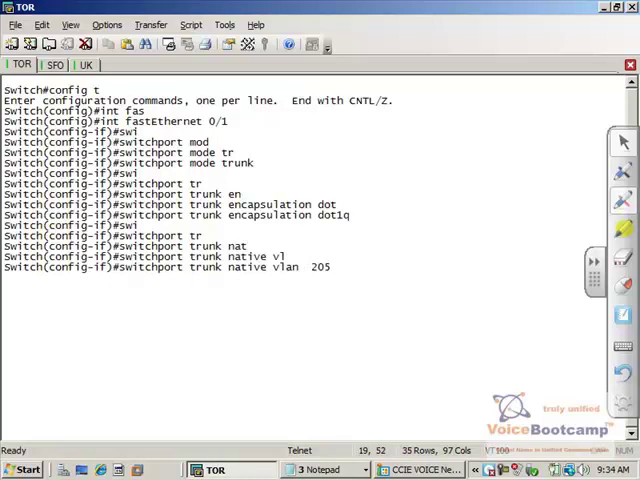
{"action": "key", "text": "Return"}
{"action": "type", "text": "witch(config-if)#s"}
{"action": "key", "text": "Tab"}
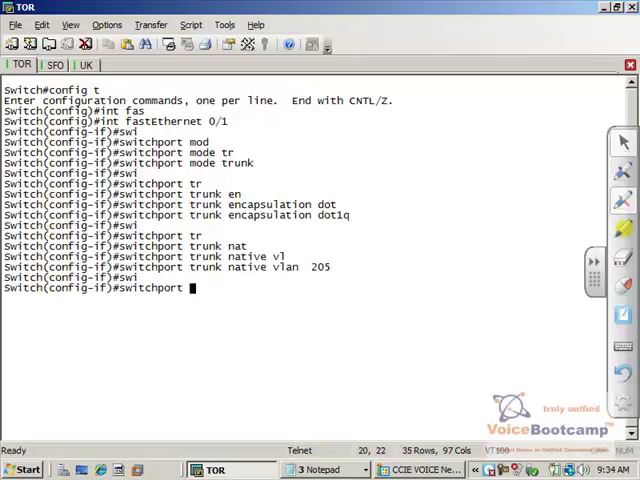
{"action": "type", "text": "vo"}
{"action": "key", "text": "Tab"}
{"action": "type", "text": "vl"}
{"action": "key", "text": "Tab"}
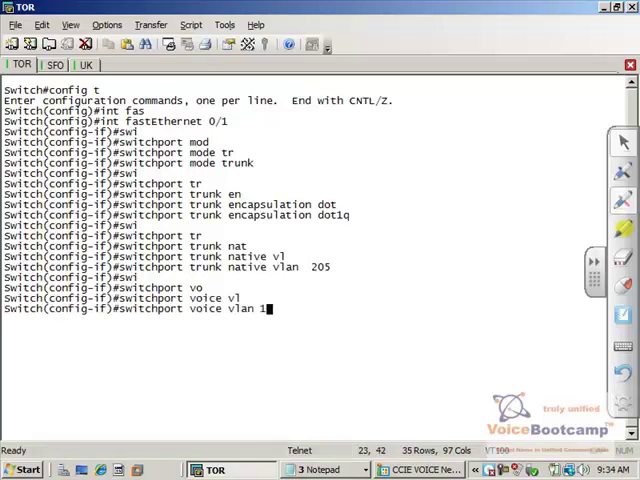
{"action": "type", "text": "05"}
{"action": "key", "text": "Return"}
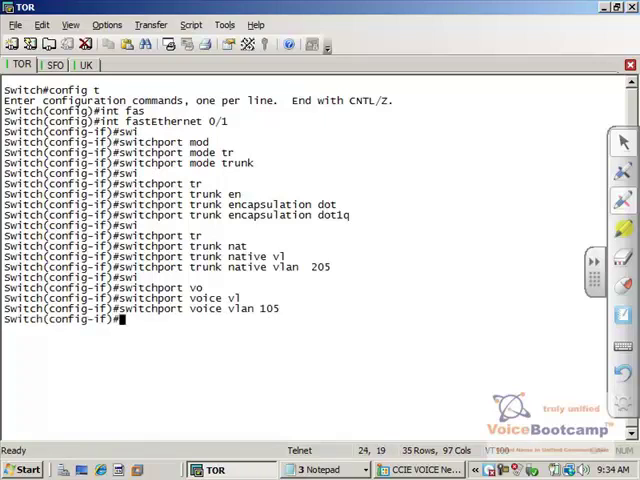
{"action": "type", "text": "end"}
{"action": "key", "text": "Return"}
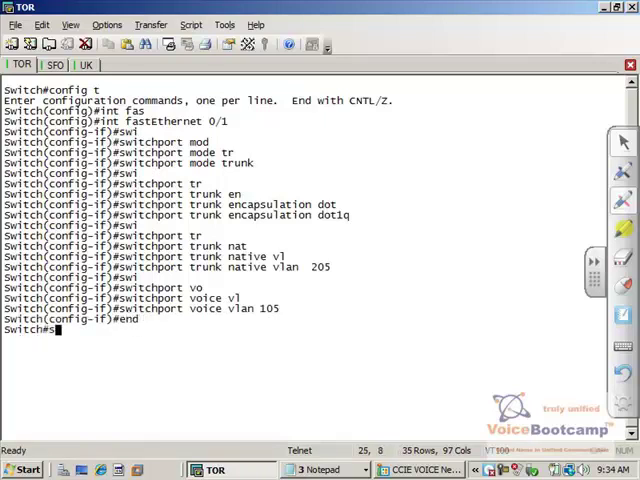
{"action": "type", "text": "show run int fas0/1"}
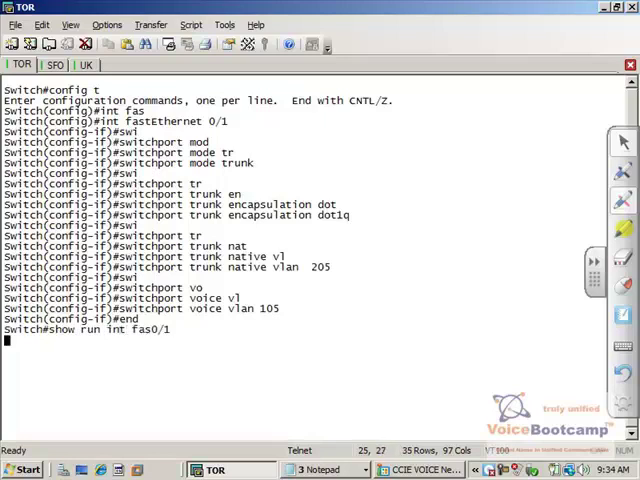
- Show FastEthernet 0/1's running config and select its four switchport lines
{"action": "key", "text": "Return"}
{"action": "left_click_drag", "start_coordinate": [170, 403], "coordinate": [12, 372]}
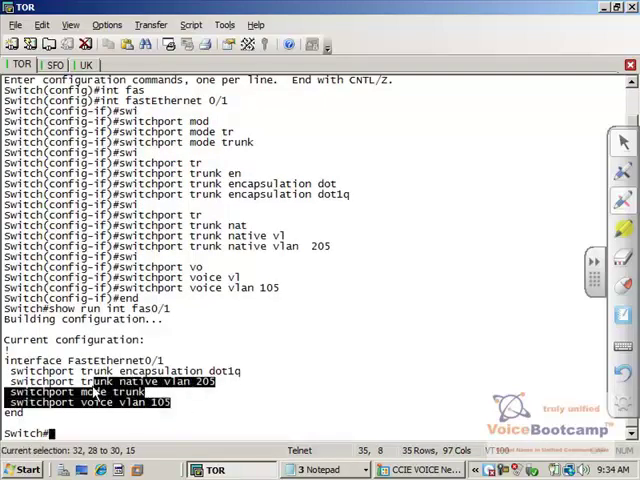
{"action": "left_click", "coordinate": [178, 412]}
{"action": "left_click_drag", "start_coordinate": [170, 403], "coordinate": [6, 372]}
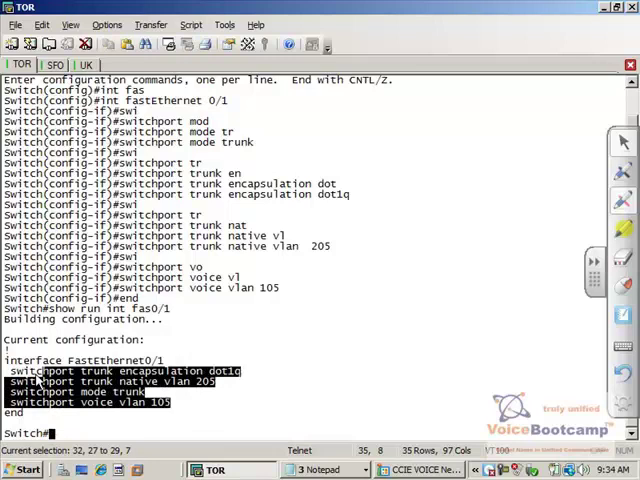
- Copy the selected switchport lines via Edit > Copy
{"action": "left_click", "coordinate": [42, 24]}
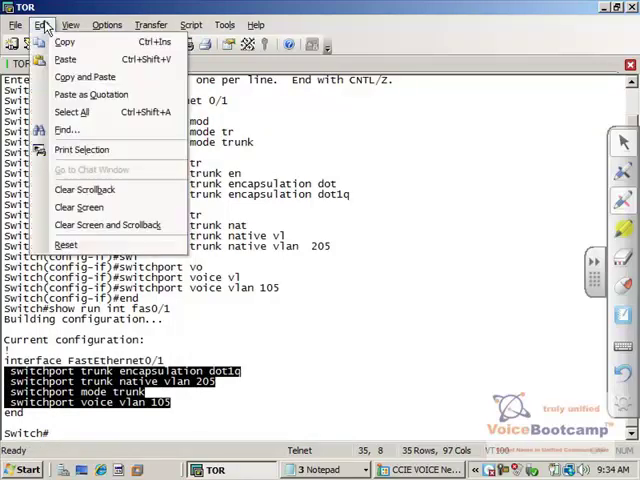
{"action": "left_click", "coordinate": [66, 43]}
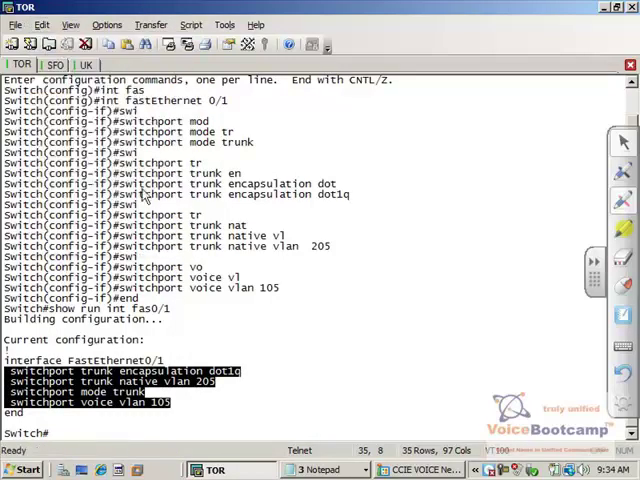
{"action": "left_click", "coordinate": [42, 24]}
- Clear the screen, enter config mode and paste the switchport commands under int fa0/2
{"action": "left_click", "coordinate": [107, 224]}
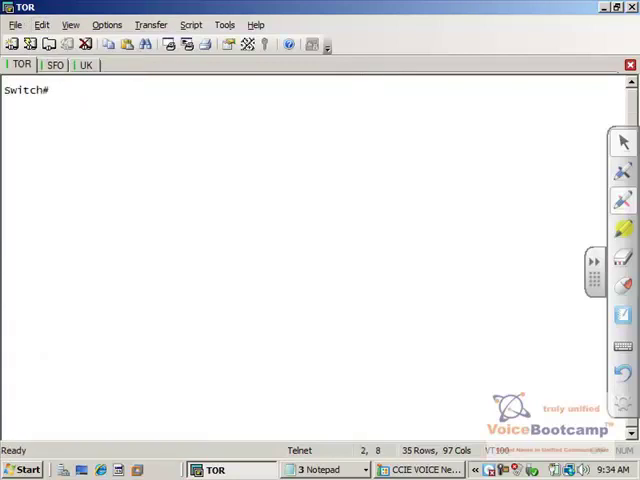
{"action": "type", "text": "config t"}
{"action": "key", "text": "Return"}
{"action": "type", "text": "int fas0/2"}
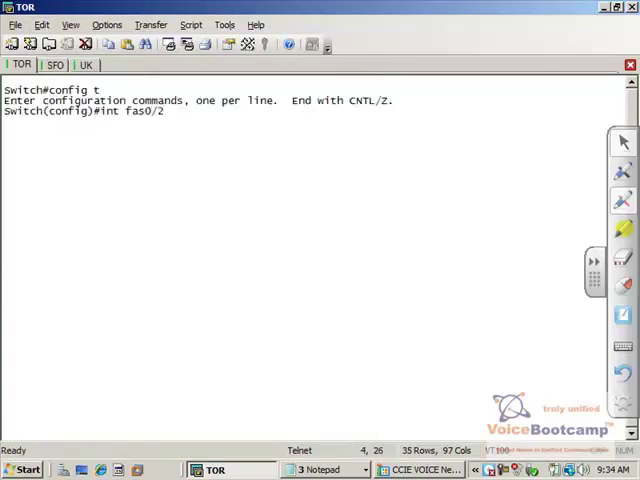
{"action": "key", "text": "Return"}
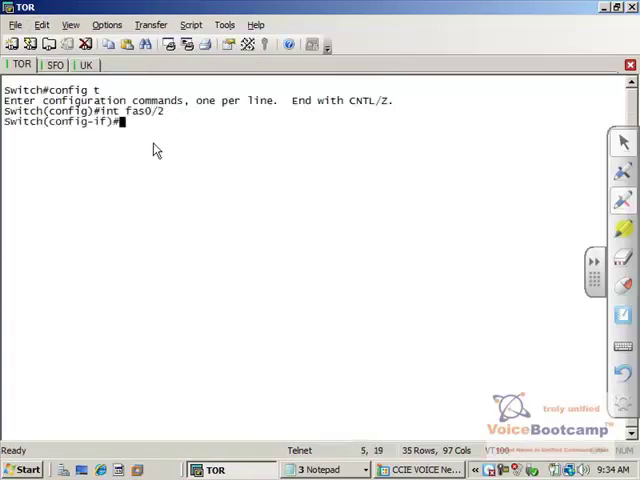
{"action": "key", "text": "ctrl+v"}
{"action": "type", "text": "in"}
{"action": "key", "text": "BackSpace"}
{"action": "key", "text": "BackSpace"}
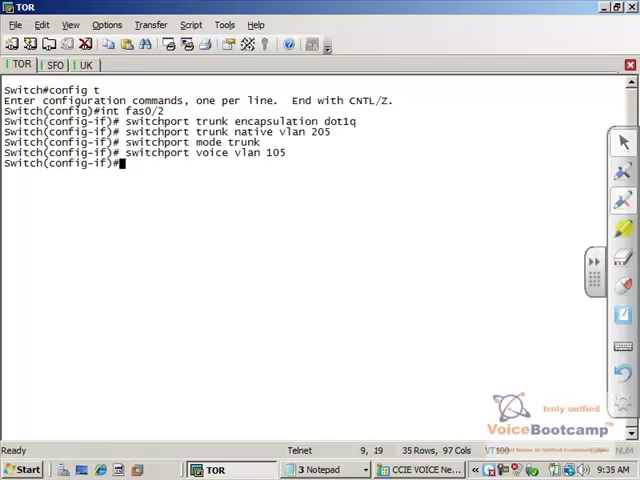
{"action": "key", "text": "Return"}
{"action": "type", "text": "int fas0/3"}
- Paste the same switchport commands under int fa0/3 and fa0/4
{"action": "key", "text": "Return"}
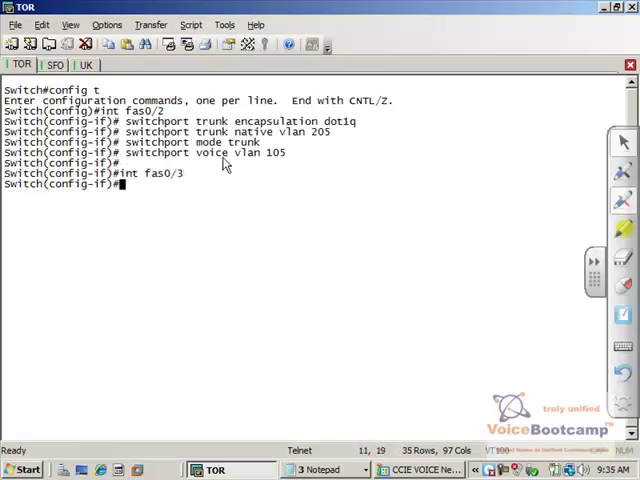
{"action": "key", "text": "ctrl+v"}
{"action": "type", "text": "int fas0"}
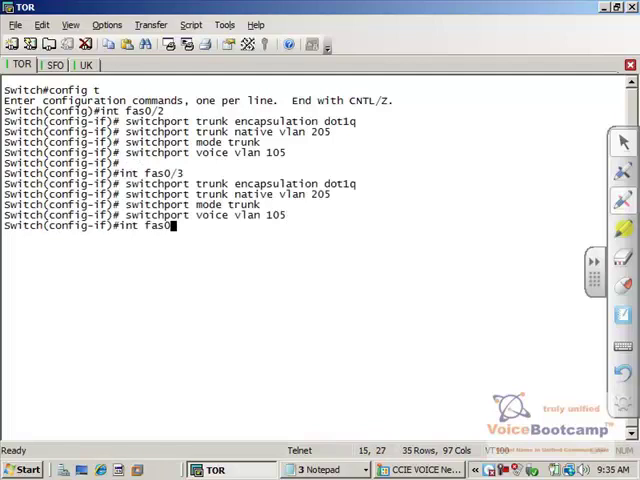
{"action": "type", "text": "/4"}
{"action": "key", "text": "Return"}
{"action": "key", "text": "ctrl+v"}
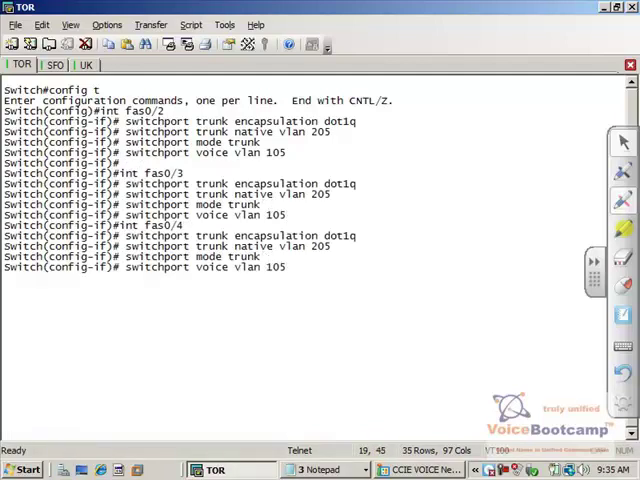
{"action": "key", "text": "Return"}
- Clear the terminal screen and scrollback to a fresh prompt
{"action": "left_click", "coordinate": [41, 24]}
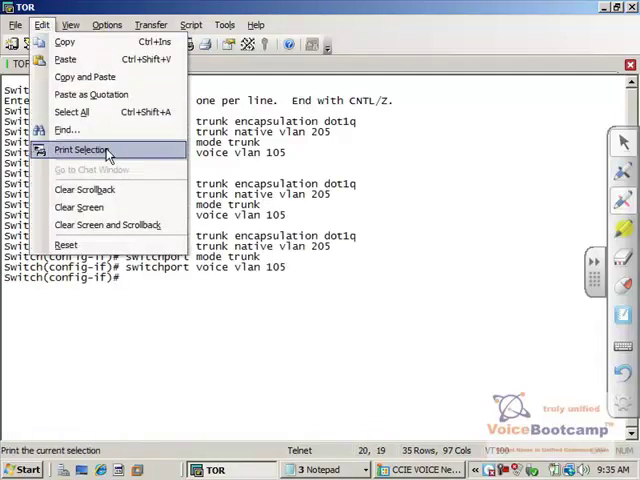
{"action": "left_click", "coordinate": [107, 224]}
{"action": "key", "text": "Return"}
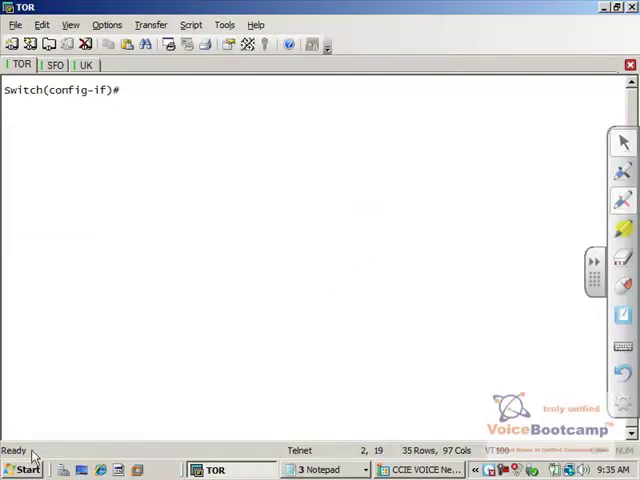
- Launch Notepad from Start > Run and paste the copied switchport lines
{"action": "left_click", "coordinate": [28, 469]}
{"action": "left_click", "coordinate": [55, 412]}
{"action": "type", "text": "no"}
{"action": "key", "text": "Return"}
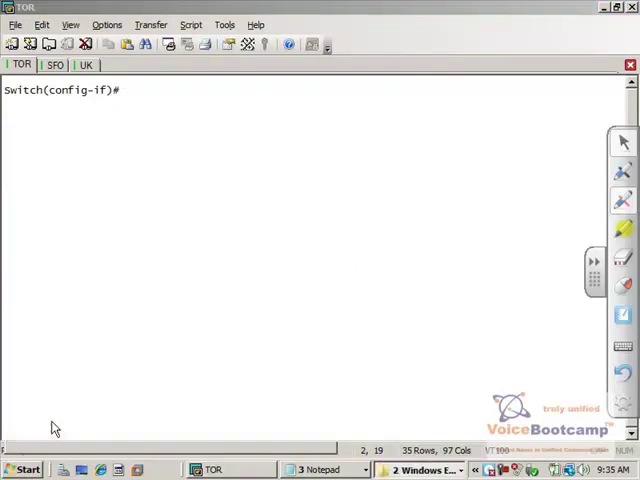
{"action": "key", "text": "ctrl+v"}
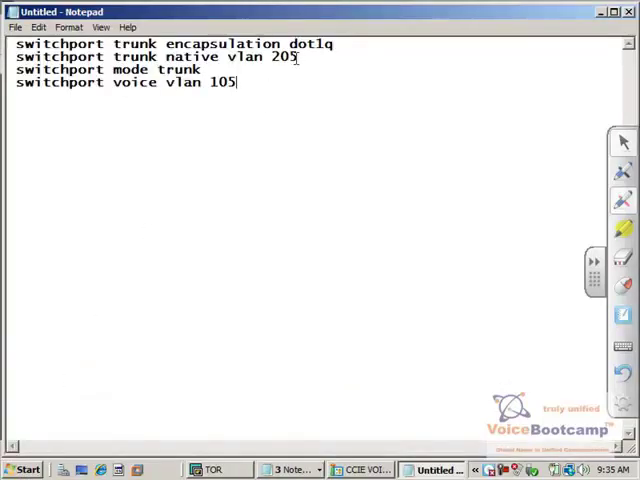
- Change the lines to native VLAN 215 and voice VLAN 115, copy them and return to SecureCRT
{"action": "double_click", "coordinate": [285, 56]}
{"action": "type", "text": "1"}
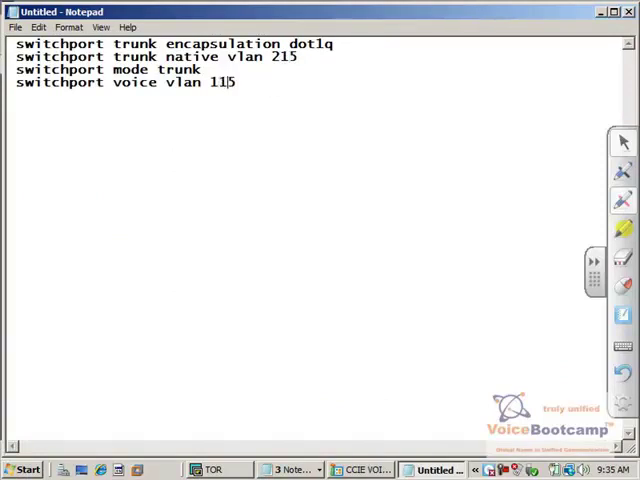
{"action": "left_click_drag", "start_coordinate": [240, 84], "coordinate": [2, 44]}
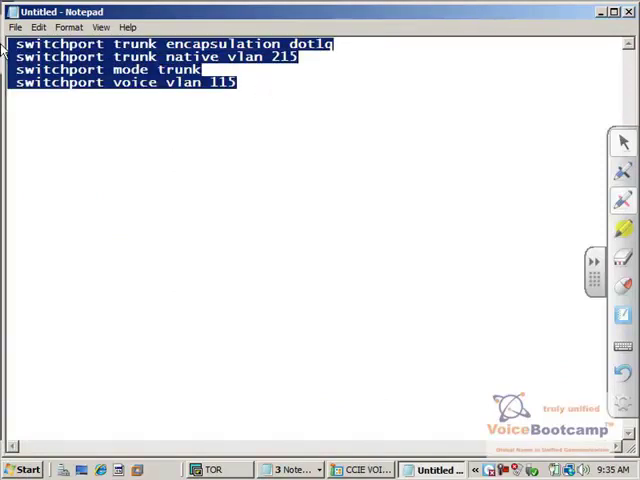
{"action": "key", "text": "ctrl+c"}
{"action": "key", "text": "alt+Tab"}
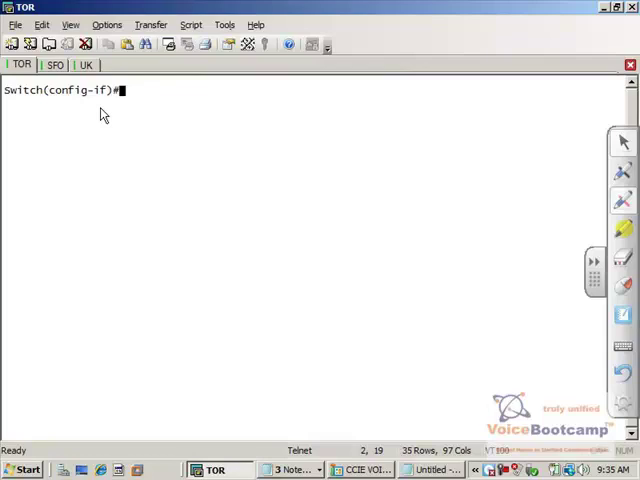
- Paste the VLAN 215/115 switchport commands under interface fas0/13
{"action": "key", "text": "Return"}
{"action": "key", "text": "Return"}
{"action": "type", "text": "int fas0/13"}
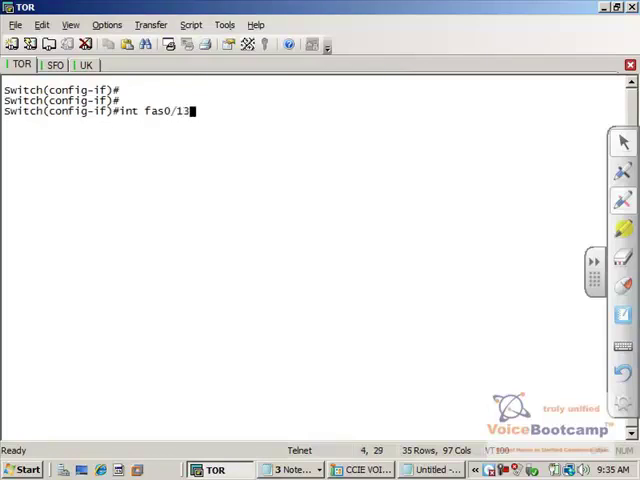
{"action": "key", "text": "Return"}
{"action": "right_click", "coordinate": [140, 150]}
{"action": "key", "text": "Return"}
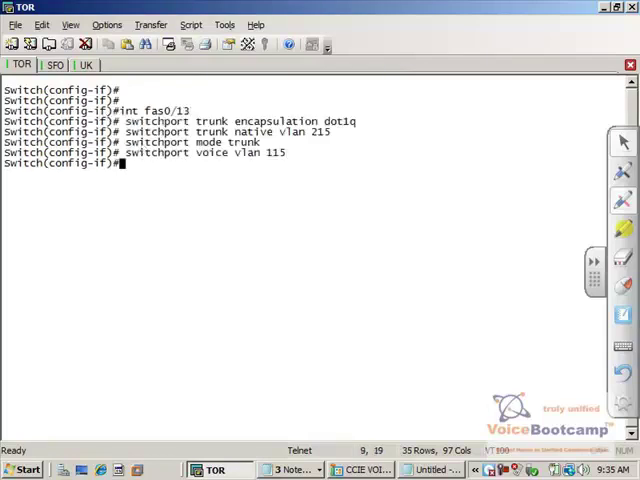
{"action": "type", "text": "int fas0/14"}
- Paste the same commands under fas0/14 and fas0/15, then end configuration
{"action": "key", "text": "Return"}
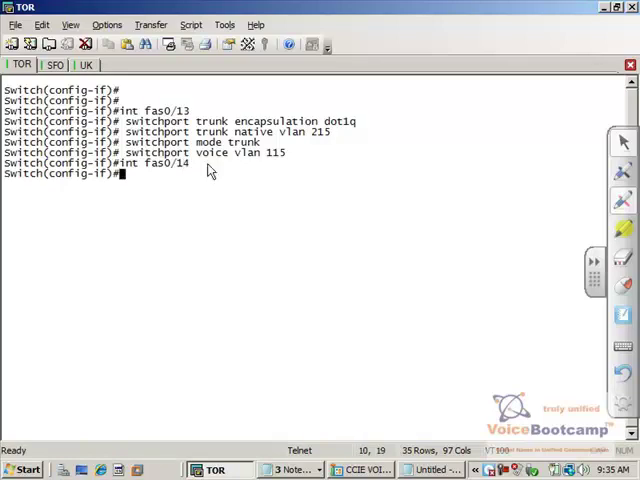
{"action": "right_click", "coordinate": [228, 178]}
{"action": "key", "text": "Return"}
{"action": "type", "text": "int fas0"}
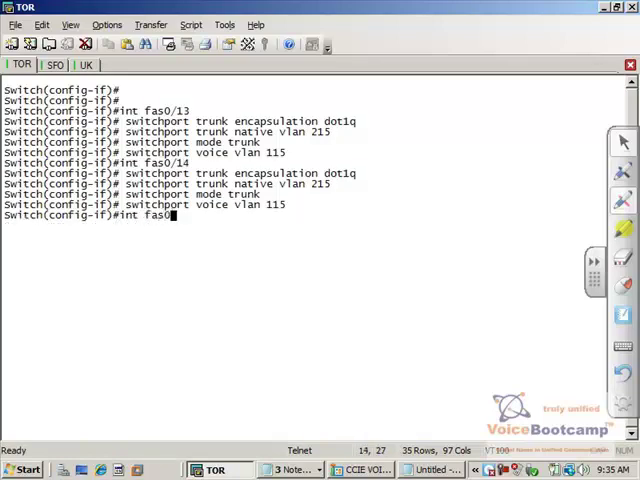
{"action": "type", "text": "/15"}
{"action": "key", "text": "Return"}
{"action": "right_click", "coordinate": [275, 212]}
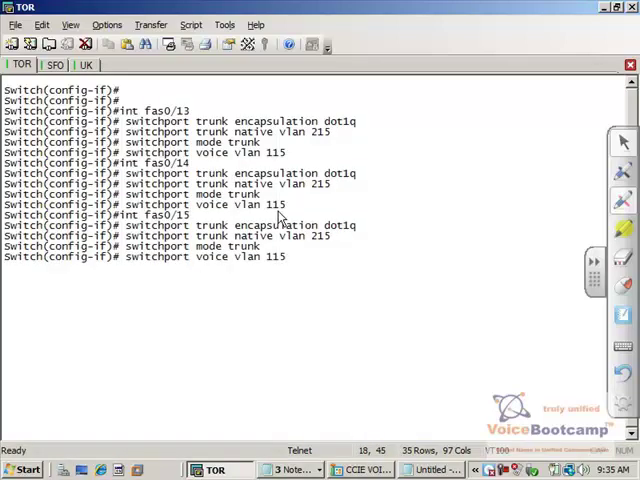
{"action": "key", "text": "Return"}
{"action": "type", "text": "end"}
{"action": "key", "text": "Return"}
{"action": "type", "text": "show riu"}
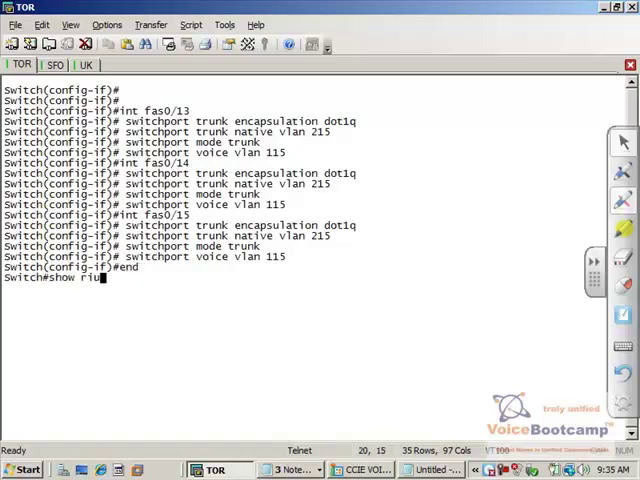
- Run 'show run' and highlight the Fa0/1–0/4 and Fa0/13–0/15 interface blocks while paging
{"action": "key", "text": "BackSpace"}
{"action": "key", "text": "BackSpace"}
{"action": "type", "text": "un"}
{"action": "key", "text": "Return"}
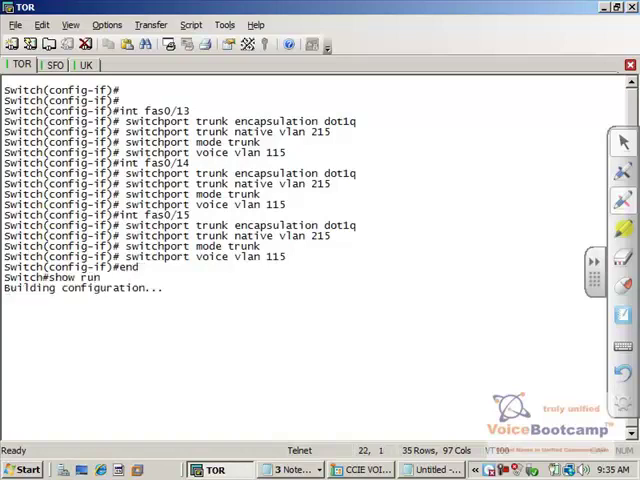
{"action": "key", "text": "space"}
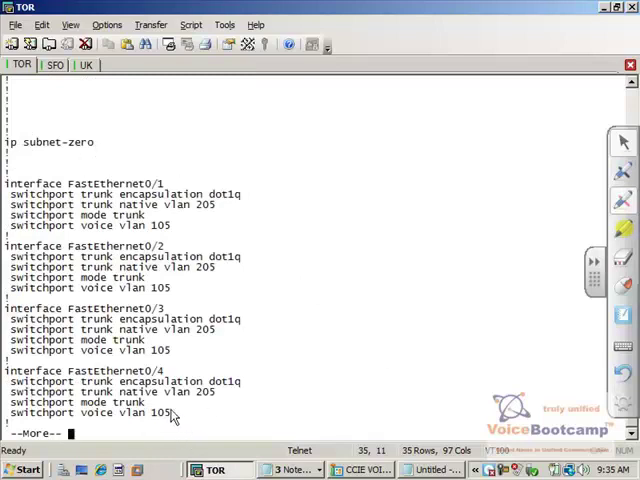
{"action": "left_click_drag", "start_coordinate": [8, 412], "coordinate": [4, 184]}
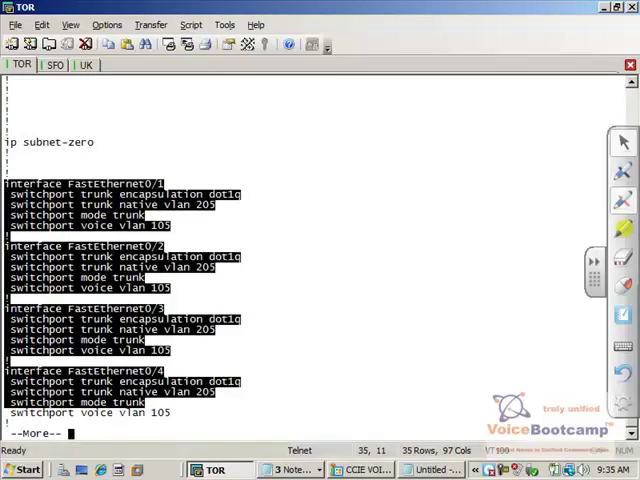
{"action": "key", "text": "space"}
{"action": "key", "text": "space"}
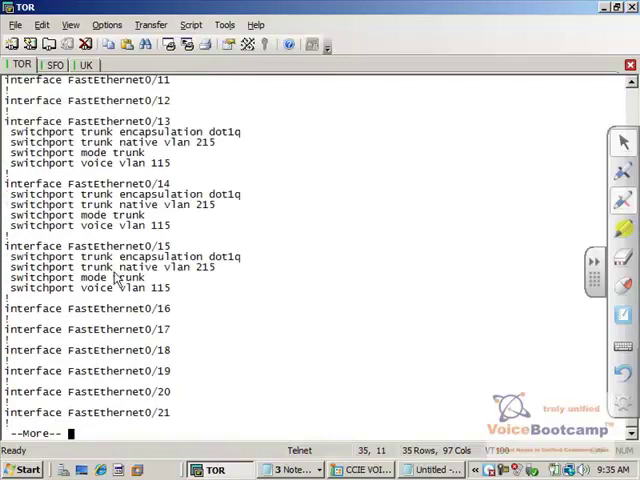
{"action": "left_click_drag", "start_coordinate": [4, 298], "coordinate": [8, 128]}
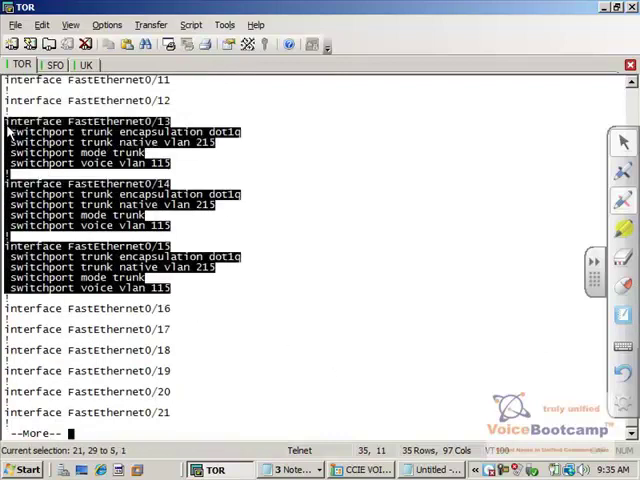
{"action": "type", "text": "q"}
{"action": "type", "text": "show"}
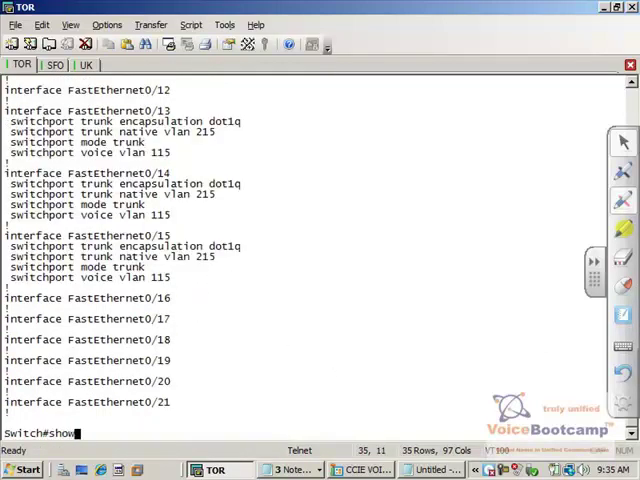
{"action": "type", "text": " cdp nei"}
- Show the TOR switch's CDP neighbours, highlighting the r5tor router entry, then move to the UK tab
{"action": "key", "text": "Return"}
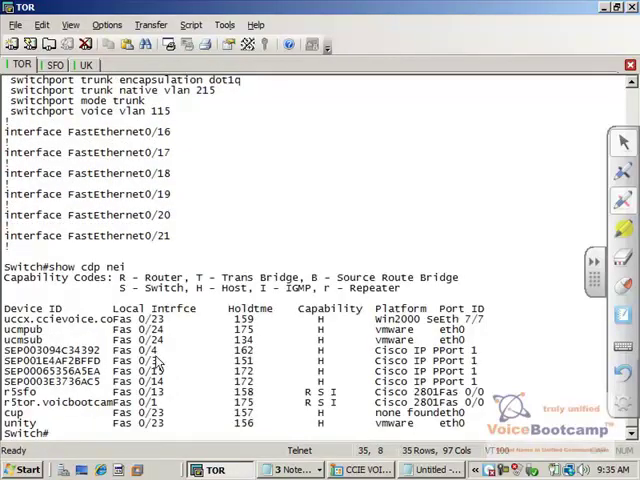
{"action": "left_click_drag", "start_coordinate": [3, 392], "coordinate": [105, 403]}
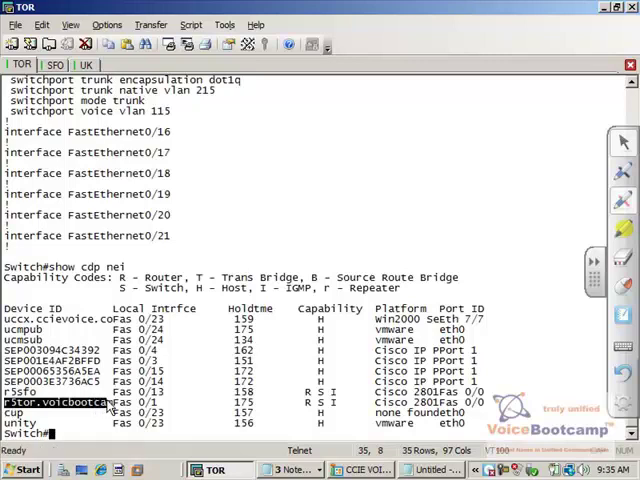
{"action": "left_click", "coordinate": [620, 355]}
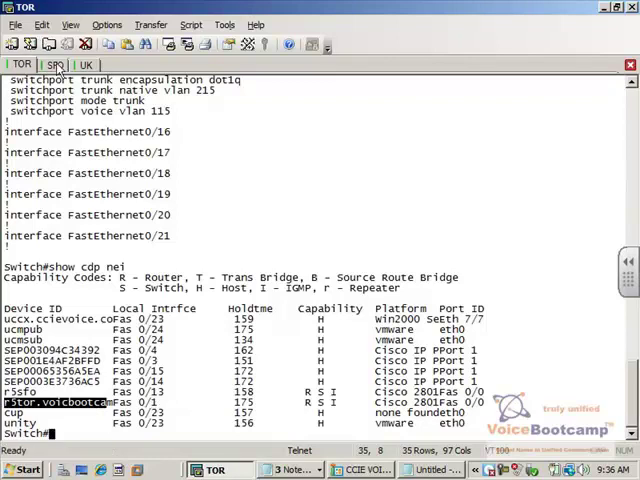
- From the UK session, return to Rack5Access and log into the r5cat2 switch with username and password
{"action": "left_click", "coordinate": [86, 64]}
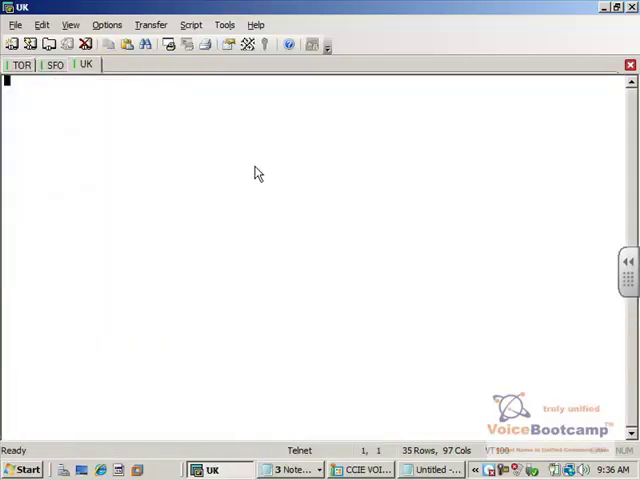
{"action": "key", "text": "Return"}
{"action": "key", "text": "ctrl+shift+6"}
{"action": "key", "text": "x"}
{"action": "type", "text": "r5c"}
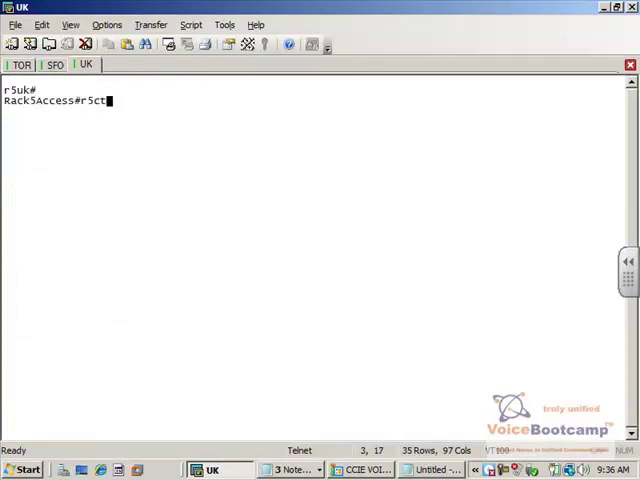
{"action": "type", "text": "t2"}
{"action": "key", "text": "Return"}
{"action": "type", "text": "khan"}
{"action": "key", "text": "Return"}
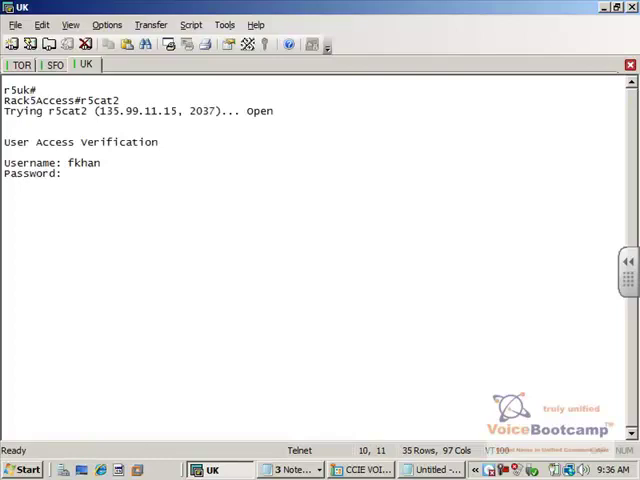
{"action": "key", "text": "Return"}
{"action": "type", "text": "en"}
- Enter privileged mode on r5cat2 and go into global configuration mode
{"action": "key", "text": "Return"}
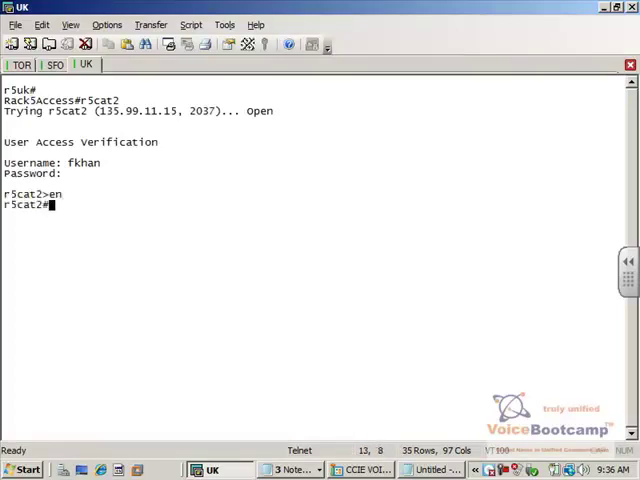
{"action": "key", "text": "Return"}
{"action": "type", "text": "vlan"}
{"action": "key", "text": "BackSpace"}
{"action": "key", "text": "BackSpace"}
{"action": "key", "text": "BackSpace"}
{"action": "type", "text": "config t"}
{"action": "key", "text": "Return"}
{"action": "type", "text": "vlan "}
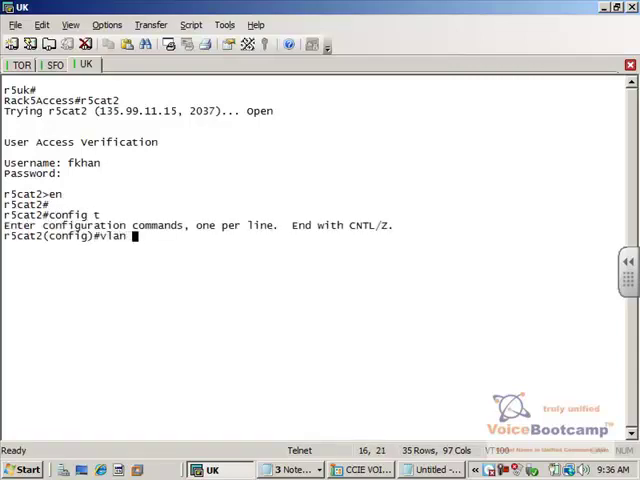
{"action": "type", "text": "20"}
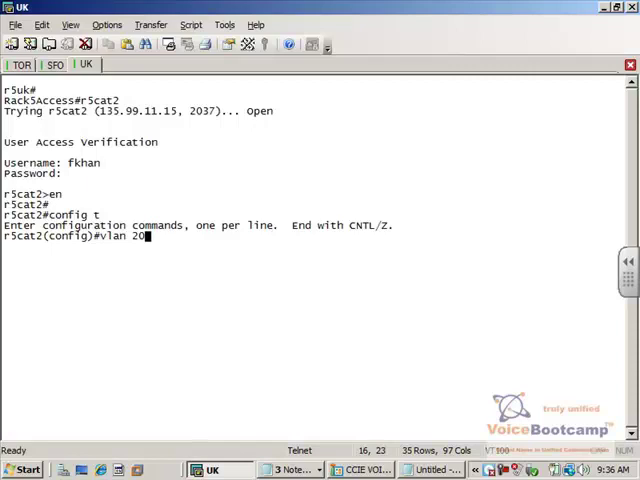
{"action": "type", "text": "5"}
- Create VLAN 205 and VLAN 105, both initially named UK_VOICE
{"action": "key", "text": "Return"}
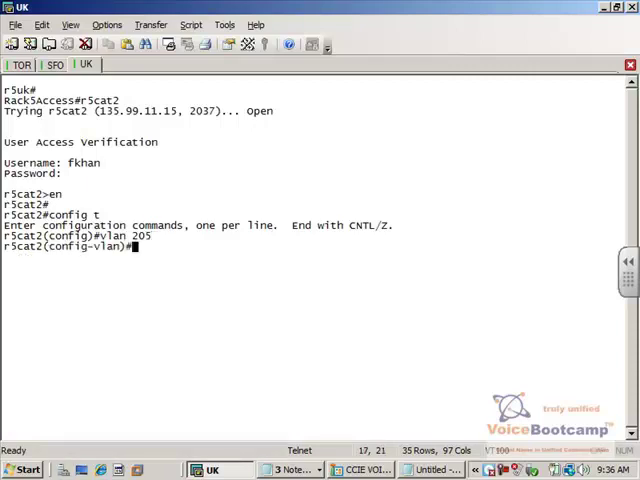
{"action": "type", "text": "name"}
{"action": "key", "text": "BackSpace"}
{"action": "key", "text": "BackSpace"}
{"action": "type", "text": "UKV"}
{"action": "type", "text": "VOICE"}
{"action": "key", "text": "Return"}
{"action": "type", "text": "exit"}
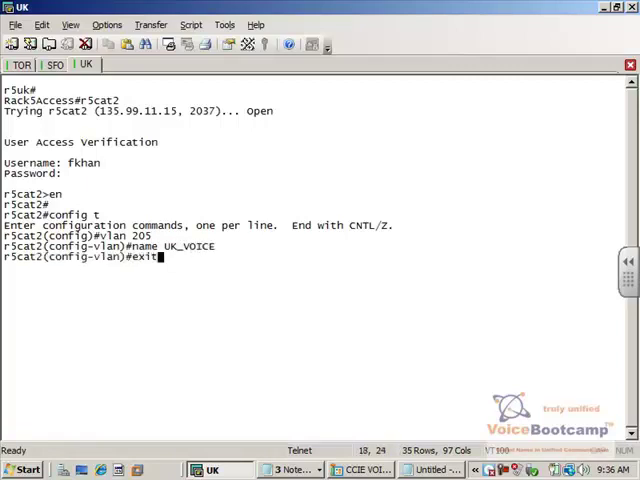
{"action": "key", "text": "Return"}
{"action": "type", "text": "vlan 105"}
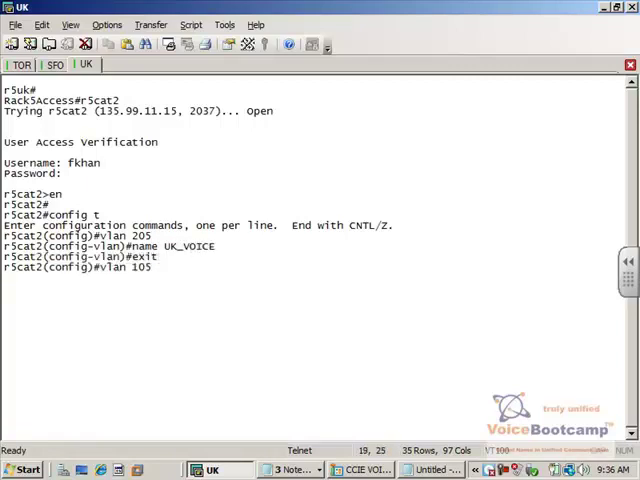
{"action": "key", "text": "Return"}
{"action": "type", "text": "name UK_VOI"}
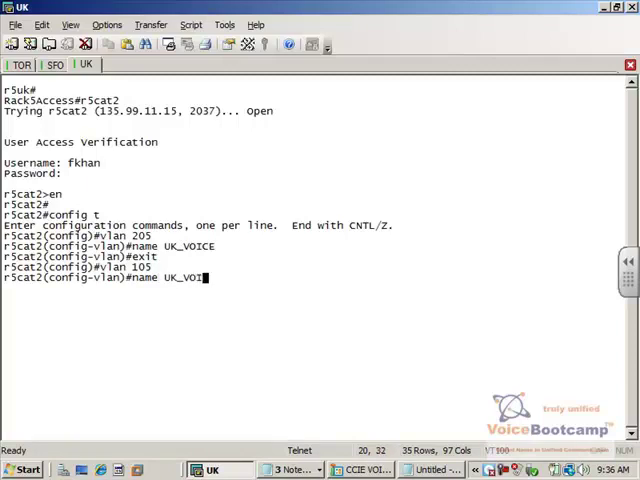
{"action": "type", "text": "CE"}
{"action": "key", "text": "Return"}
{"action": "type", "text": "it"}
{"action": "key", "text": "Return"}
{"action": "type", "text": "ig)#v"}
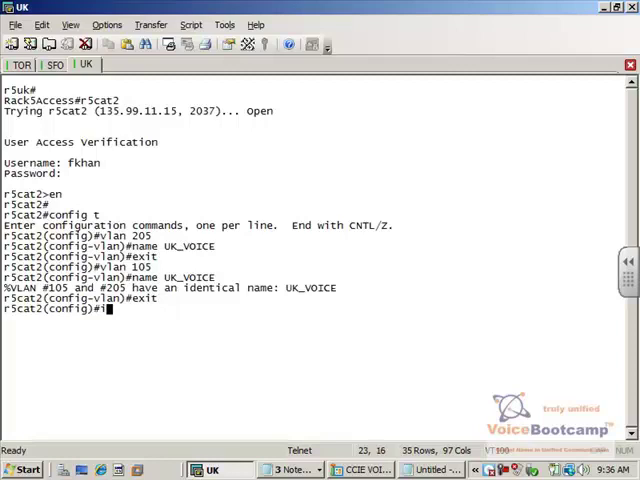
{"action": "type", "text": "lan 205"}
- Rename VLAN 205 to UK_DATA, then try naming under interface Vlan105, which is rejected
{"action": "key", "text": "Return"}
{"action": "type", "text": "name "}
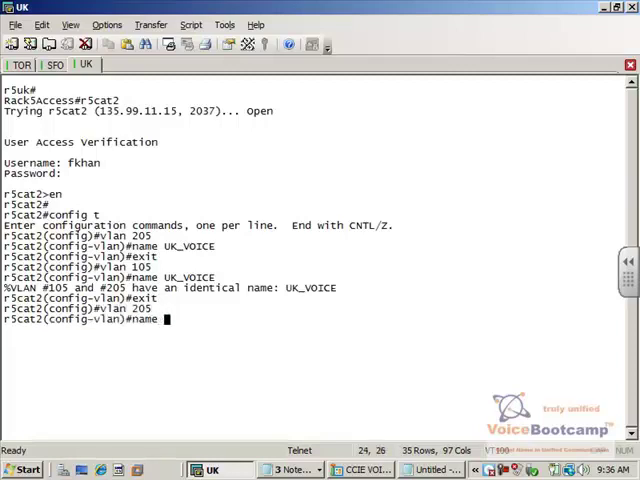
{"action": "type", "text": "UK_DATA"}
{"action": "key", "text": "Return"}
{"action": "type", "text": "exi"}
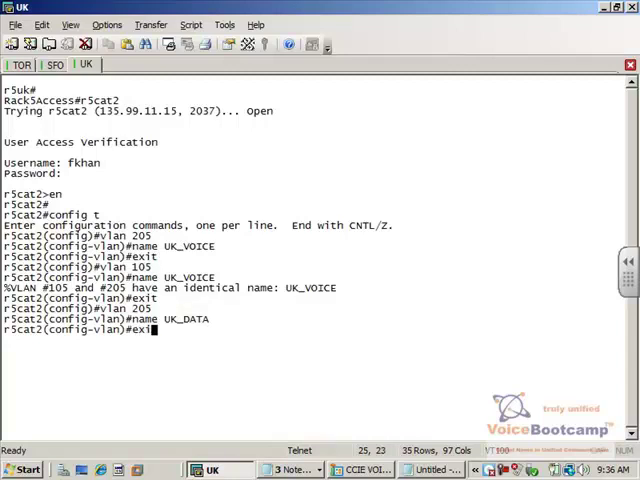
{"action": "type", "text": "t"}
{"action": "key", "text": "Return"}
{"action": "type", "text": "nt vlan 105"}
{"action": "key", "text": "Return"}
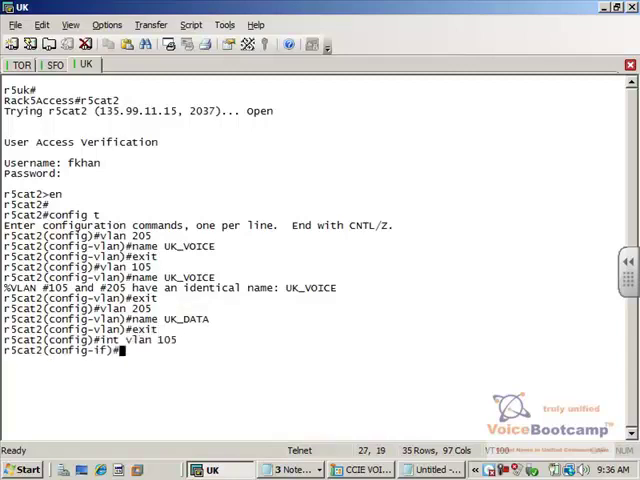
{"action": "type", "text": "name UK_VOIC"}
{"action": "key", "text": "Return"}
{"action": "type", "text": "E"}
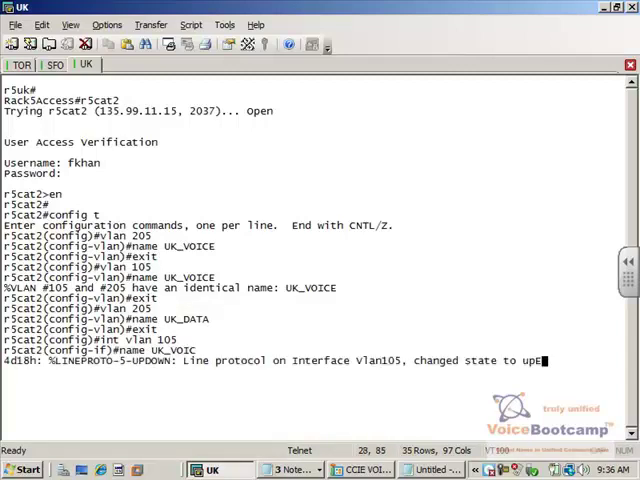
{"action": "key", "text": "Return"}
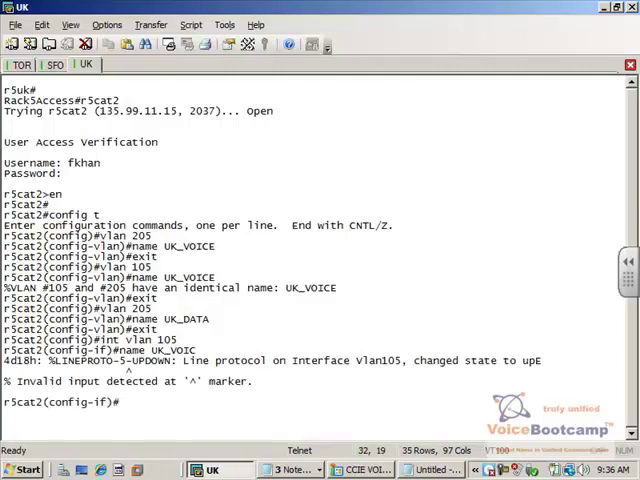
- Recall the command, correct it to 'vlan 105', name it UK_VOICE, end and re-enter configuration mode
{"action": "key", "text": "Up"}
{"action": "type", "text": "E"}
{"action": "key", "text": "Up"}
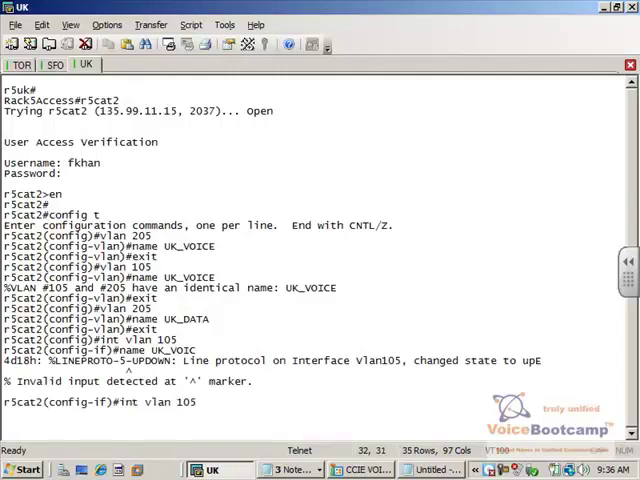
{"action": "key", "text": "Left"}
{"action": "key", "text": "Left"}
{"action": "key", "text": "Left"}
{"action": "key", "text": "BackSpace"}
{"action": "key", "text": "BackSpace"}
{"action": "key", "text": "BackSpace"}
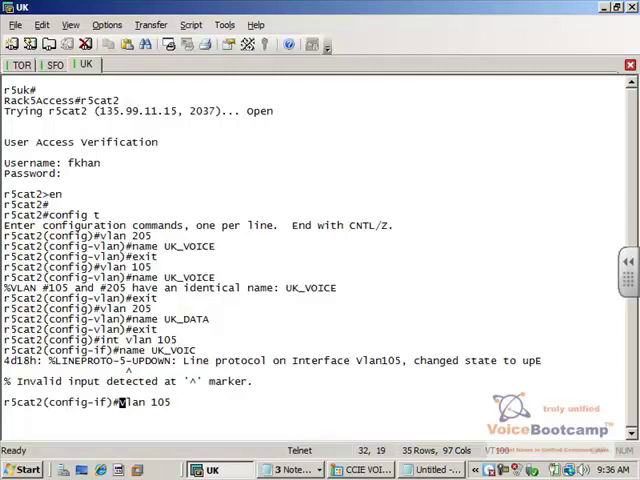
{"action": "key", "text": "Return"}
{"action": "type", "text": "name UK_VOICE"}
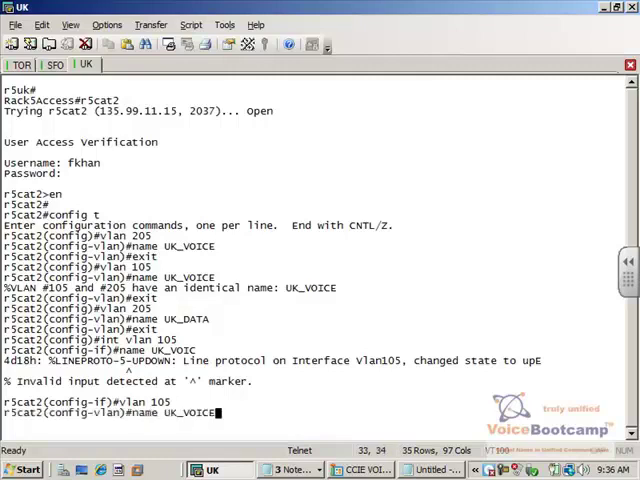
{"action": "key", "text": "Return"}
{"action": "key", "text": "Return"}
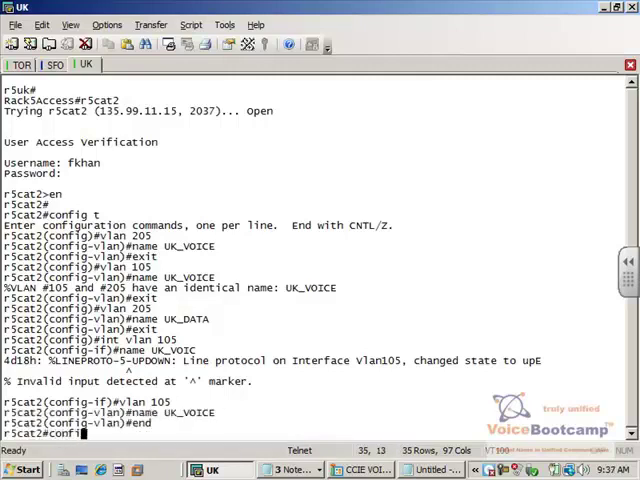
{"action": "type", "text": "config gt"}
{"action": "key", "text": "Return"}
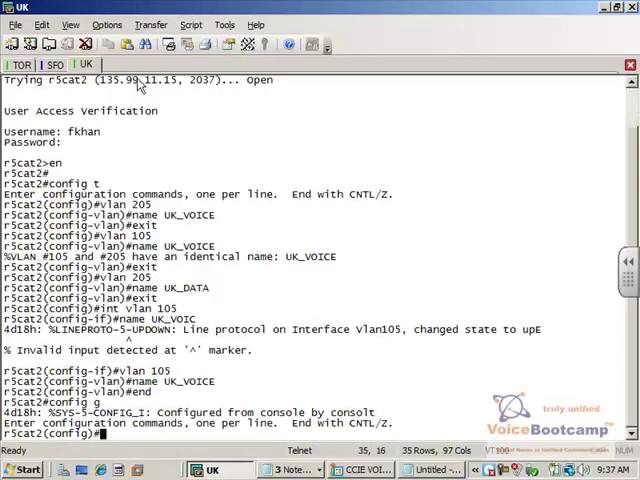
{"action": "type", "text": "end"}
- Leave config mode and list r5cat2's CDP neighbours, highlighting the two IP phones and r5uk router
{"action": "key", "text": "Return"}
{"action": "type", "text": "show cdp "}
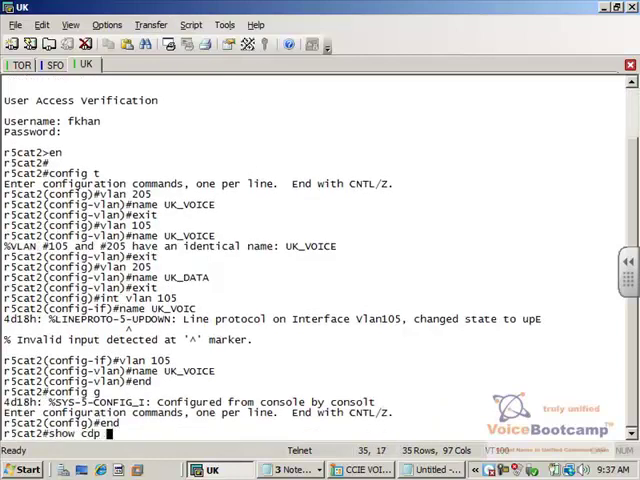
{"action": "type", "text": "nei"}
{"action": "key", "text": "Return"}
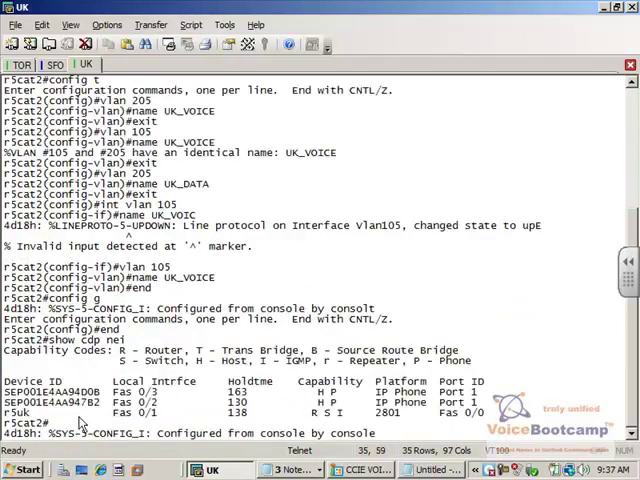
{"action": "mouse_move", "coordinate": [4, 382]}
{"action": "left_mouse_down"}
{"action": "mouse_move", "coordinate": [157, 433]}
{"action": "mouse_move", "coordinate": [217, 414]}
{"action": "left_mouse_up"}
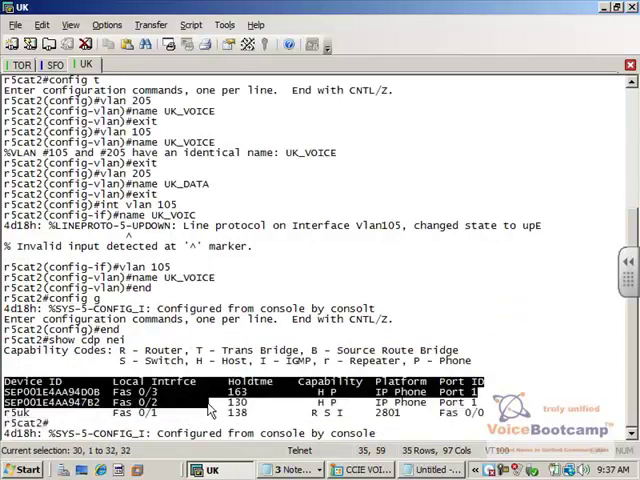
{"action": "left_click", "coordinate": [41, 24]}
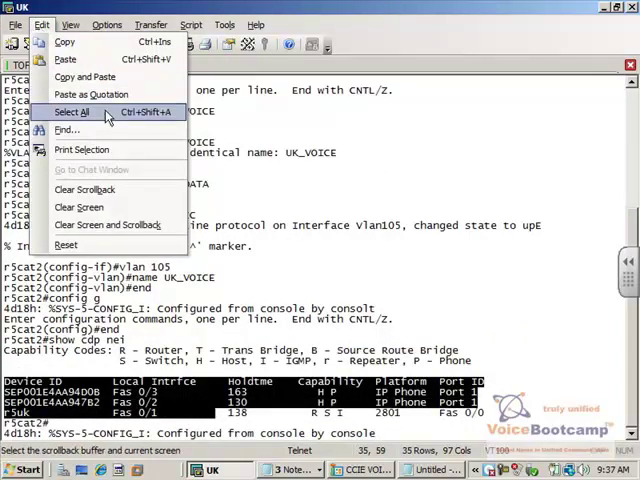
- Clear the terminal, enter config mode and select interface range FastEthernet0/1 - 4
{"action": "left_click", "coordinate": [79, 207]}
{"action": "key", "text": "Return"}
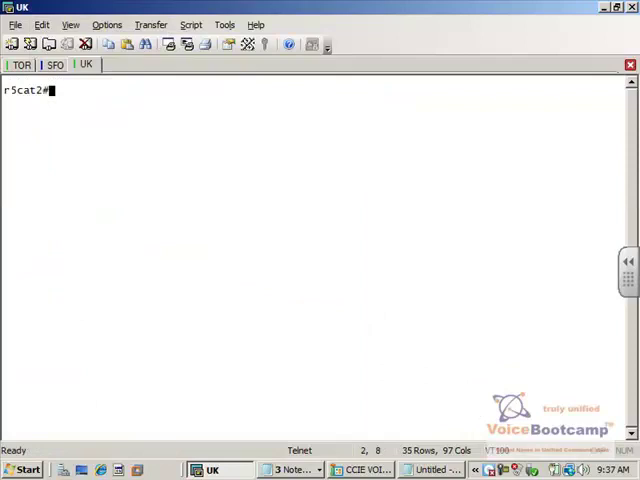
{"action": "type", "text": "config t"}
{"action": "key", "text": "Return"}
{"action": "type", "text": "as"}
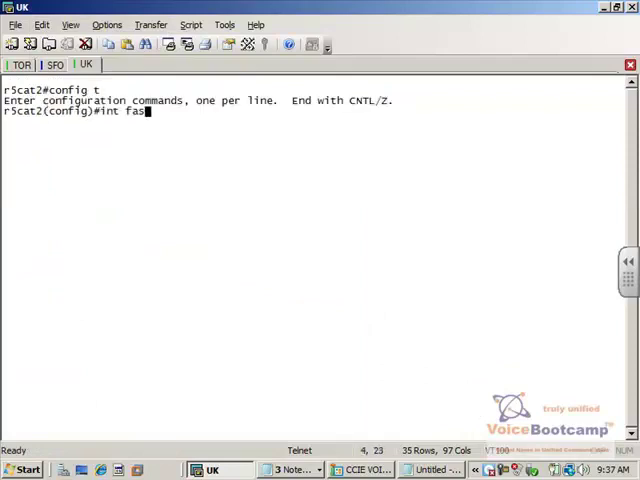
{"action": "type", "text": "an"}
{"action": "key", "text": "Tab"}
{"action": "type", "text": "fas"}
{"action": "key", "text": "Tab"}
{"action": "type", "text": "0/1"}
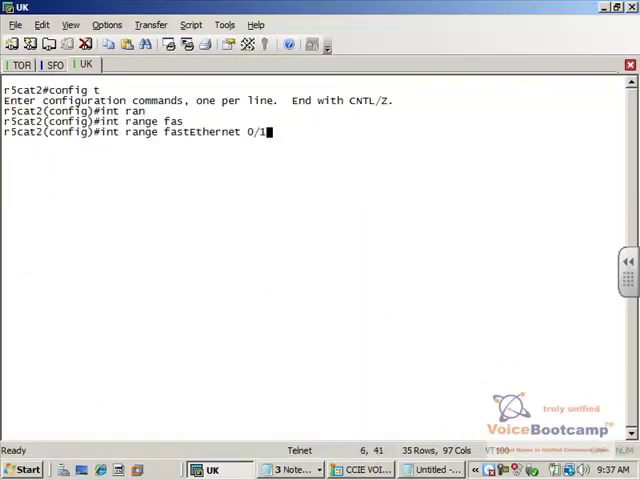
{"action": "key", "text": "Return"}
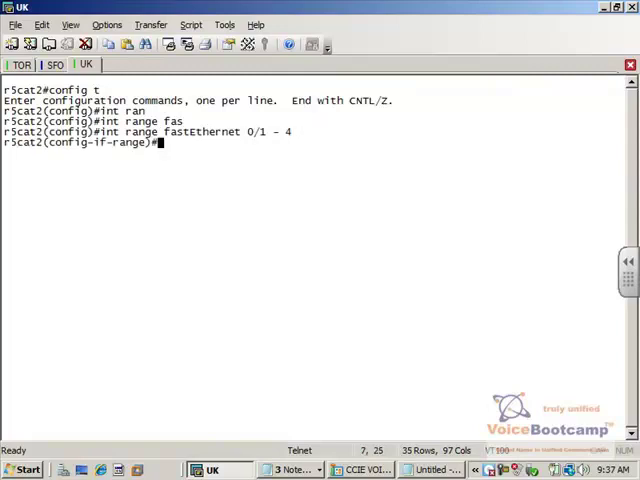
{"action": "type", "text": "swi"}
- Set the ports to switchport mode trunk with dot1q trunk encapsulation
{"action": "key", "text": "Tab"}
{"action": "type", "text": "mod"}
{"action": "key", "text": "Tab"}
{"action": "type", "text": "tr"}
{"action": "key", "text": "Tab"}
{"action": "key", "text": "Return"}
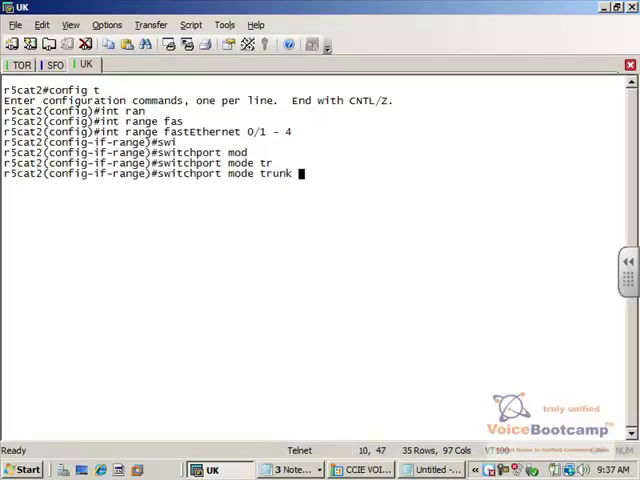
{"action": "type", "text": "sw"}
{"action": "key", "text": "Tab"}
{"action": "type", "text": "tr"}
{"action": "key", "text": "Tab"}
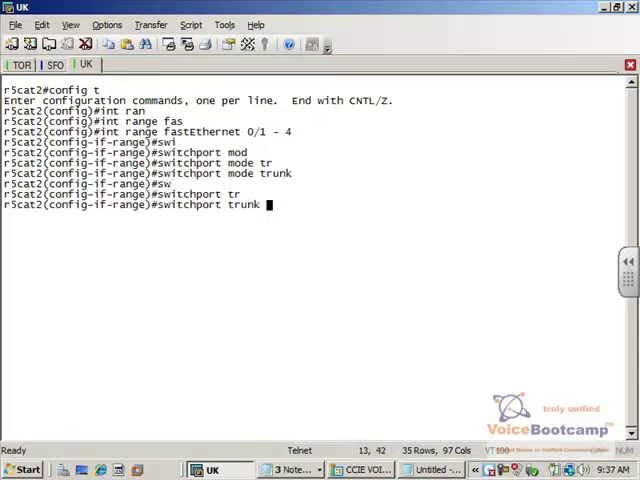
{"action": "type", "text": "en"}
{"action": "key", "text": "Tab"}
{"action": "type", "text": "dot"}
{"action": "key", "text": "Tab"}
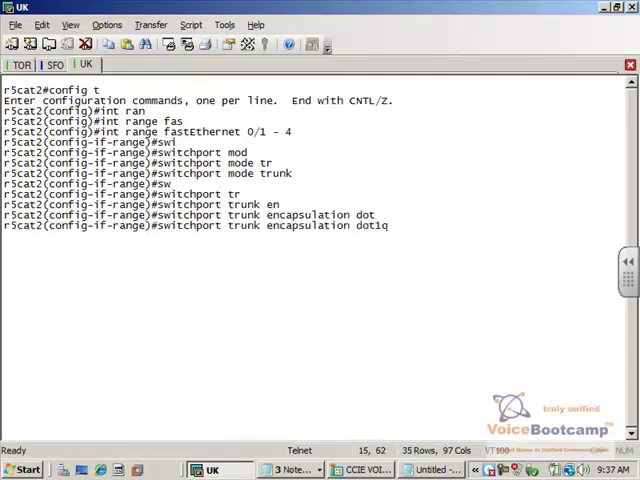
{"action": "key", "text": "Return"}
{"action": "type", "text": "swi"}
- Set trunk native VLAN 205 and voice VLAN 105 on the ports, then end configuration
{"action": "key", "text": "Tab"}
{"action": "type", "text": "tr"}
{"action": "key", "text": "Tab"}
{"action": "type", "text": "nat\tvl"}
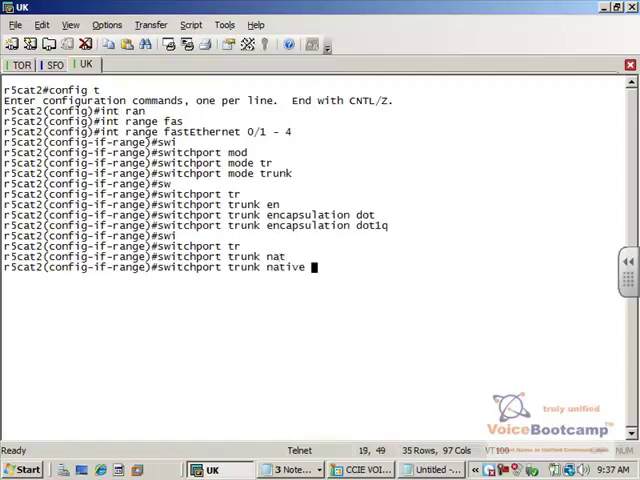
{"action": "key", "text": "Tab"}
{"action": "type", "text": "205"}
{"action": "key", "text": "Return"}
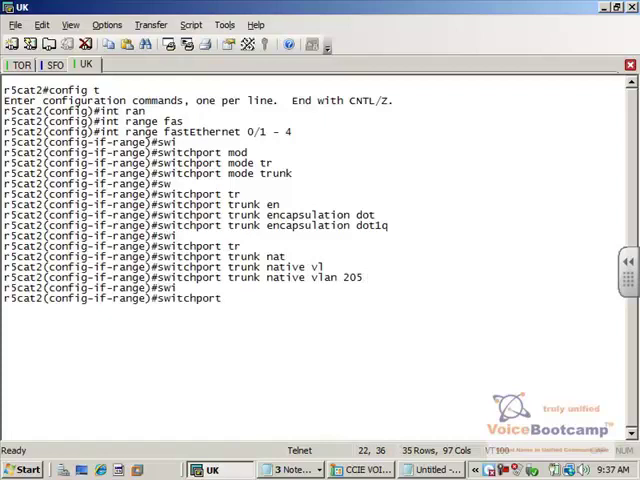
{"action": "type", "text": "voi"}
{"action": "key", "text": "Tab"}
{"action": "type", "text": "vl"}
{"action": "key", "text": "Tab"}
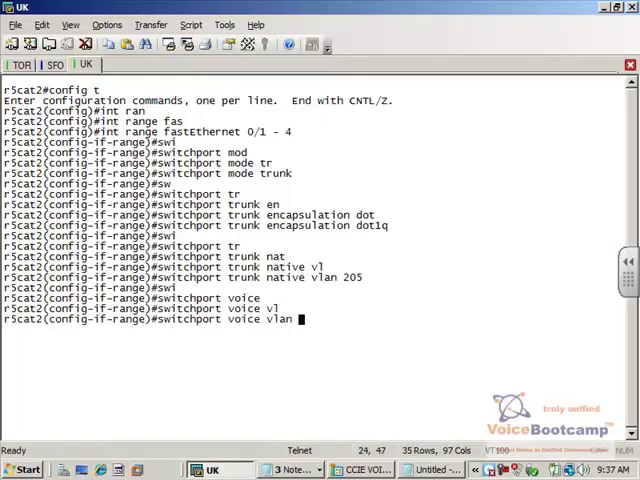
{"action": "type", "text": "5"}
{"action": "key", "text": "Return"}
{"action": "type", "text": "end"}
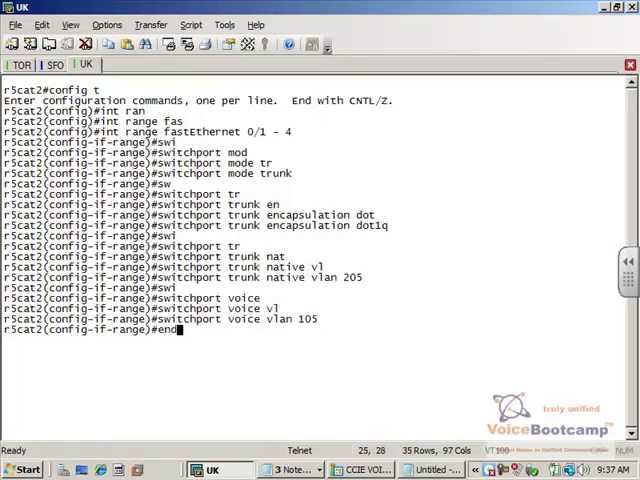
{"action": "key", "text": "Return"}
{"action": "type", "text": "show run int fas0/"}
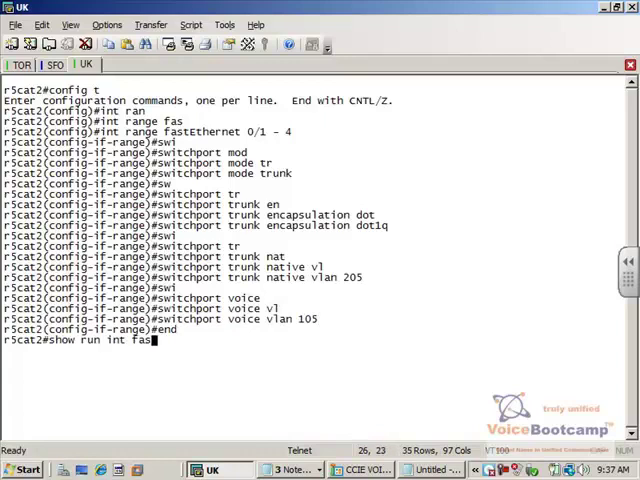
{"action": "type", "text": "1"}
- Show FastEthernet0/1's running config confirming trunk, native VLAN 205, voice VLAN 105, then return to Rack5Access
{"action": "key", "text": "Tab"}
{"action": "key", "text": "Return"}
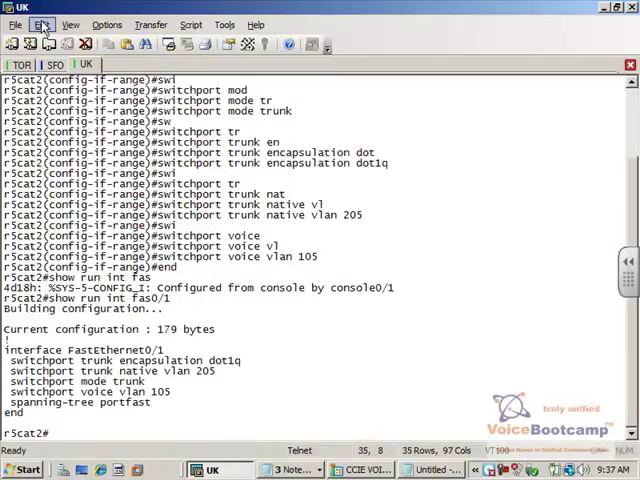
{"action": "left_click_drag", "start_coordinate": [152, 402], "coordinate": [3, 350]}
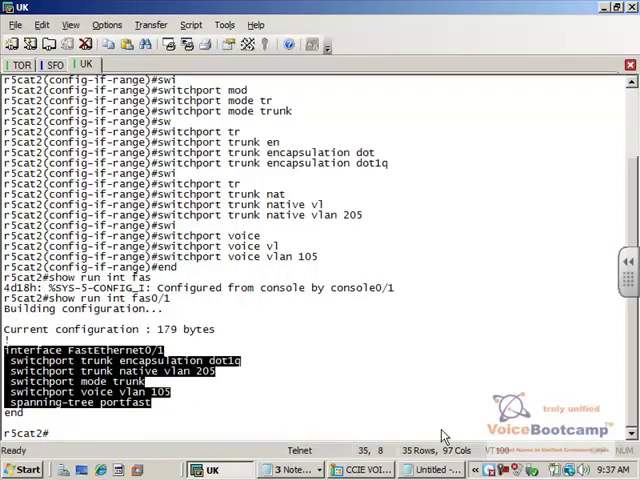
{"action": "left_click", "coordinate": [380, 400]}
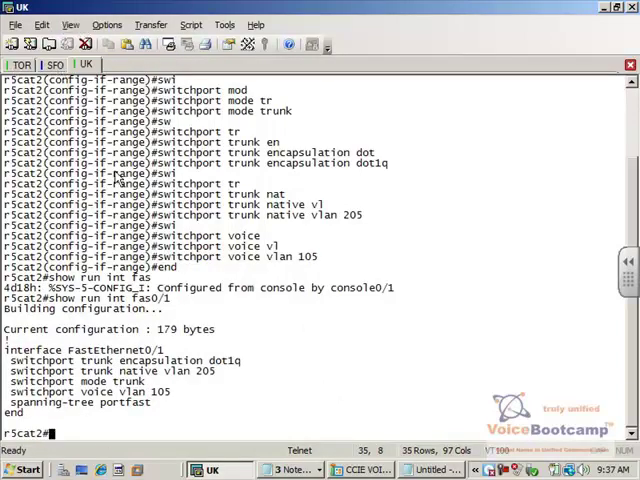
{"action": "key", "text": "ctrl+shift+6"}
{"action": "key", "text": "x"}
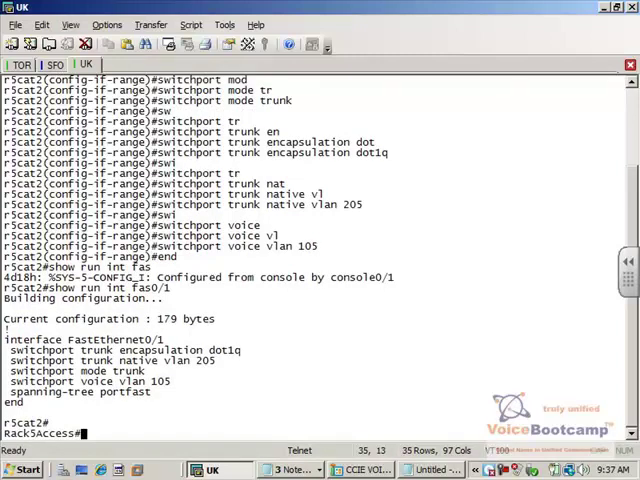
{"action": "type", "text": "1"}
- Resume the r5uk router session and ping 135.11.11.11 with 5/5 success
{"action": "key", "text": "Return"}
{"action": "key", "text": "Return"}
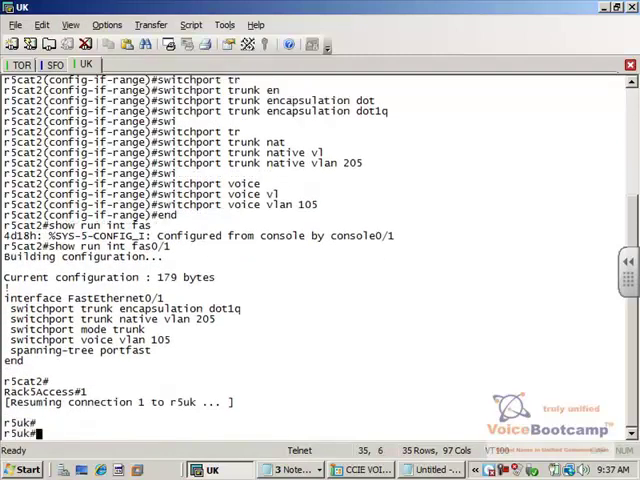
{"action": "type", "text": "ping 1"}
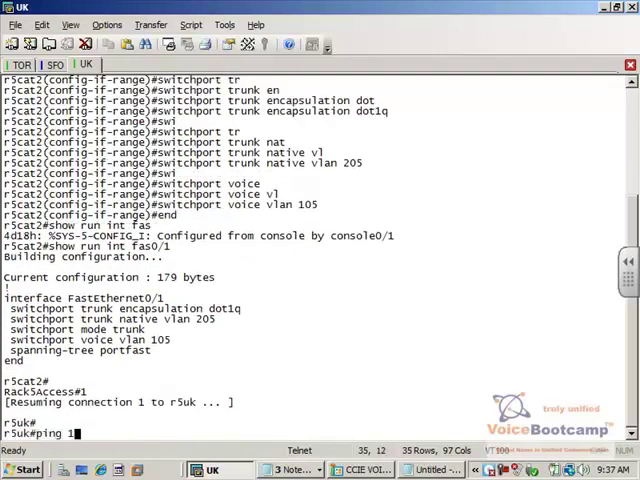
{"action": "type", "text": "35.11.11.11"}
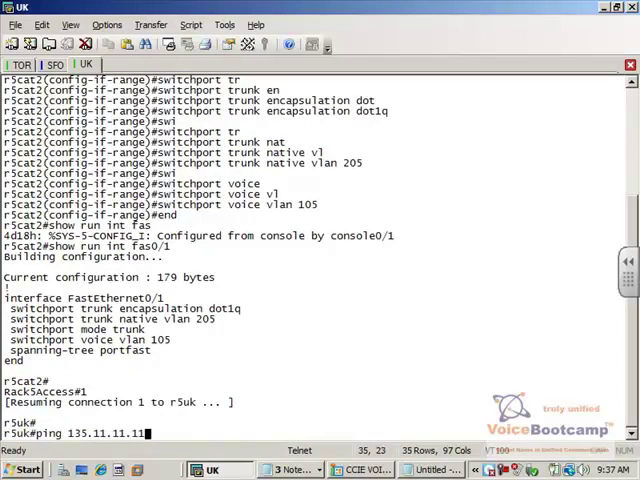
{"action": "key", "text": "Return"}
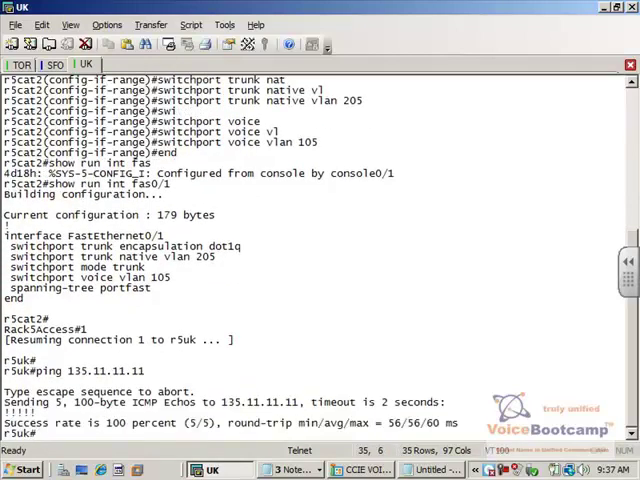
{"action": "left_click", "coordinate": [41, 24]}
- Clear screen and scrollback, run show ntp status on r5uk and highlight reference 135.11.11.11
{"action": "left_click", "coordinate": [108, 225]}
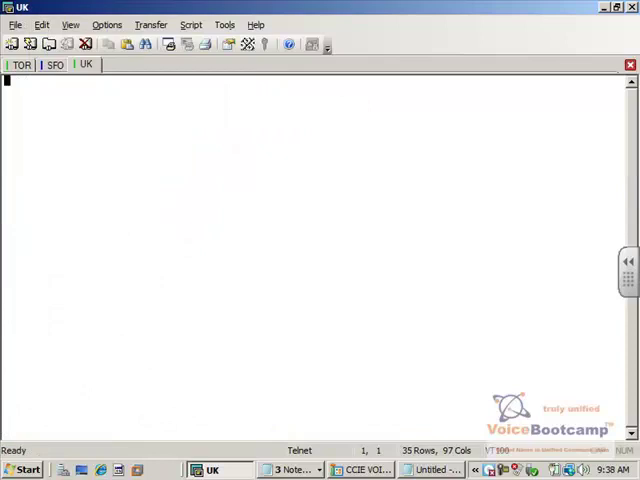
{"action": "key", "text": "Return"}
{"action": "type", "text": "show ntp statu"}
{"action": "key", "text": "Tab"}
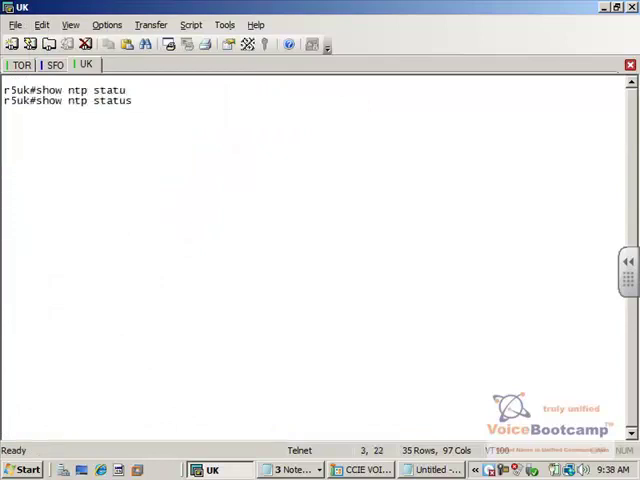
{"action": "key", "text": "Return"}
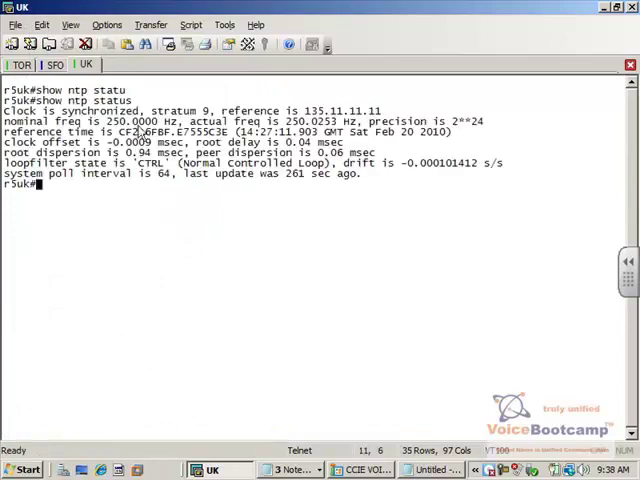
{"action": "left_click_drag", "start_coordinate": [305, 111], "coordinate": [400, 116]}
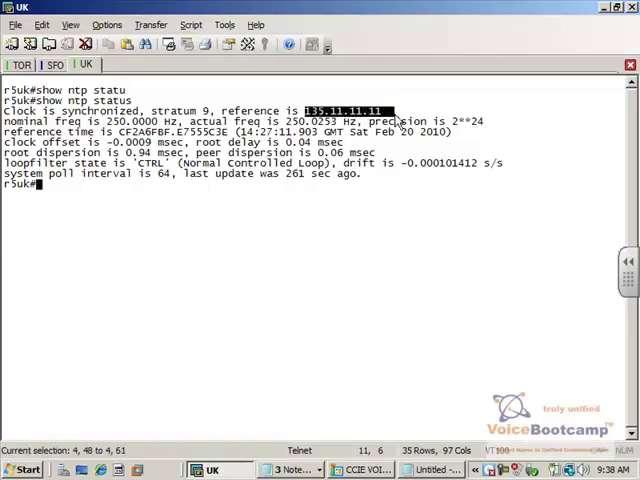
- On the SFO session, clear screen and scrollback and run show ntp status showing sync to 135.11.11.11
{"action": "left_click", "coordinate": [55, 65]}
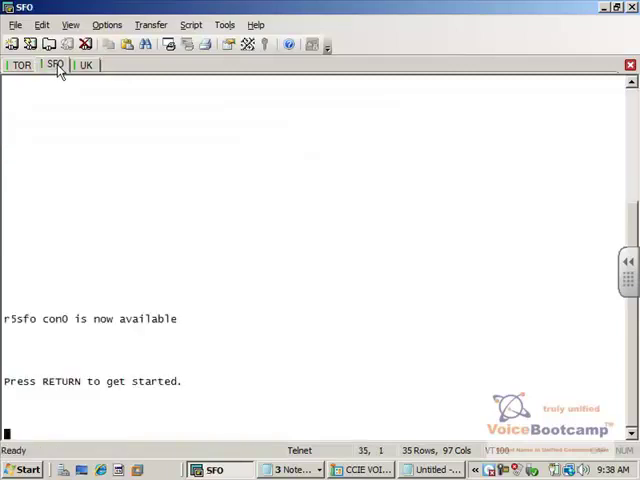
{"action": "type", "text": "en"}
{"action": "key", "text": "Return"}
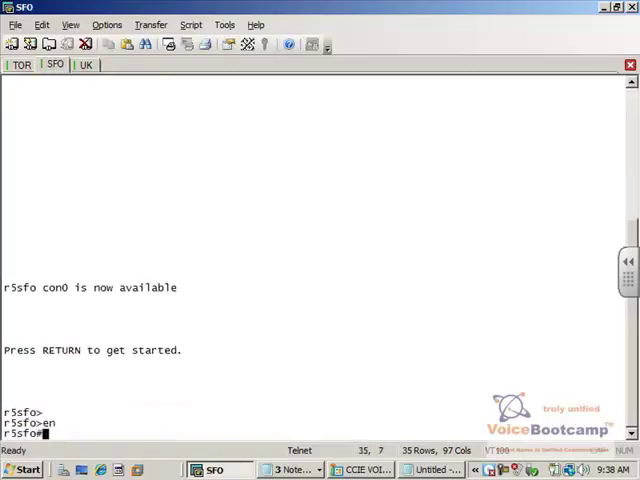
{"action": "left_click", "coordinate": [41, 24]}
{"action": "left_click", "coordinate": [107, 225]}
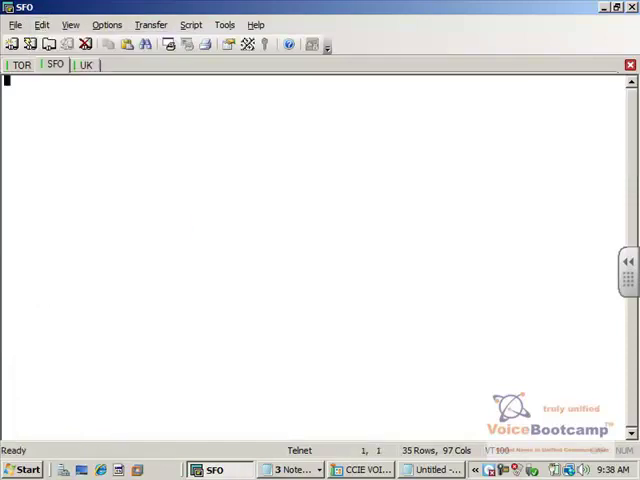
{"action": "key", "text": "Return"}
{"action": "type", "text": "show ntp statu"}
{"action": "key", "text": "Tab"}
{"action": "key", "text": "Return"}
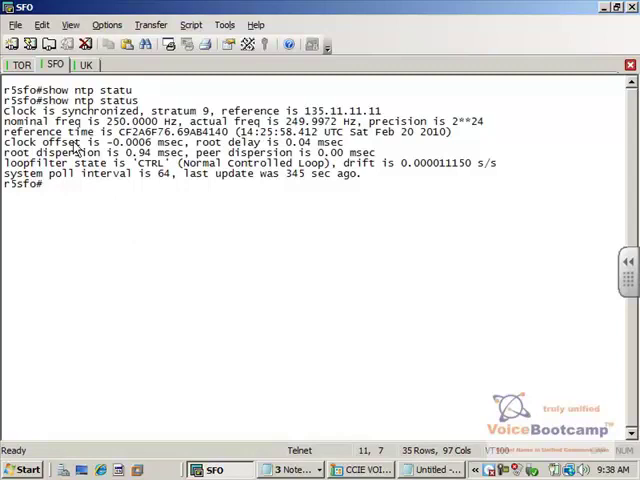
{"action": "left_click", "coordinate": [22, 65]}
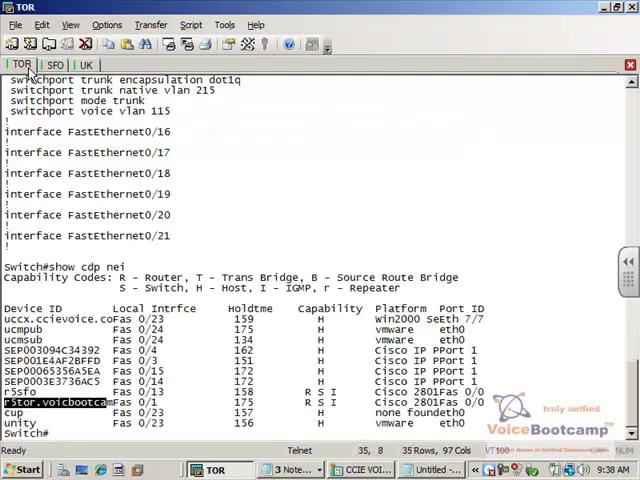
- Connect to the r5tor console, enter privileged mode and run show ntp status showing sync to 135.11.11.11
{"action": "key", "text": "Return"}
{"action": "type", "text": "1"}
{"action": "key", "text": "Return"}
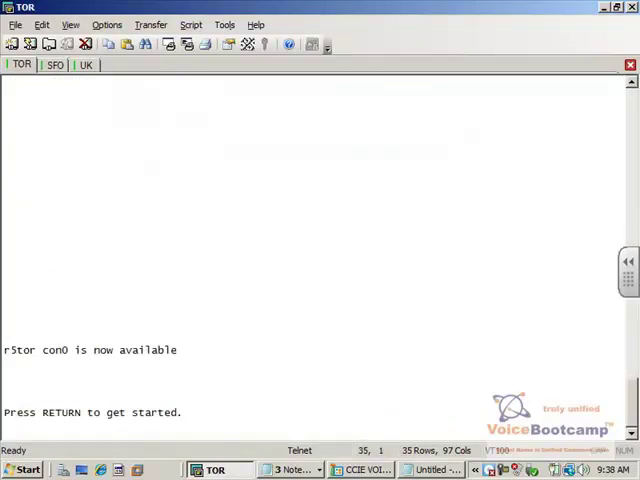
{"action": "key", "text": "Return"}
{"action": "type", "text": "en"}
{"action": "key", "text": "Return"}
{"action": "key", "text": "Return"}
{"action": "type", "text": "config"}
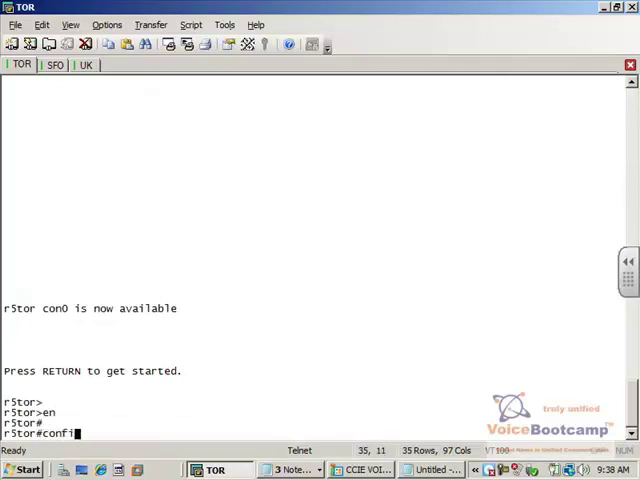
{"action": "key", "text": "BackSpace"}
{"action": "key", "text": "BackSpace"}
{"action": "key", "text": "BackSpace"}
{"action": "key", "text": "BackSpace"}
{"action": "key", "text": "BackSpace"}
{"action": "key", "text": "BackSpace"}
{"action": "type", "text": "show "}
{"action": "type", "text": "ntp statu"}
{"action": "key", "text": "Tab"}
{"action": "key", "text": "Return"}
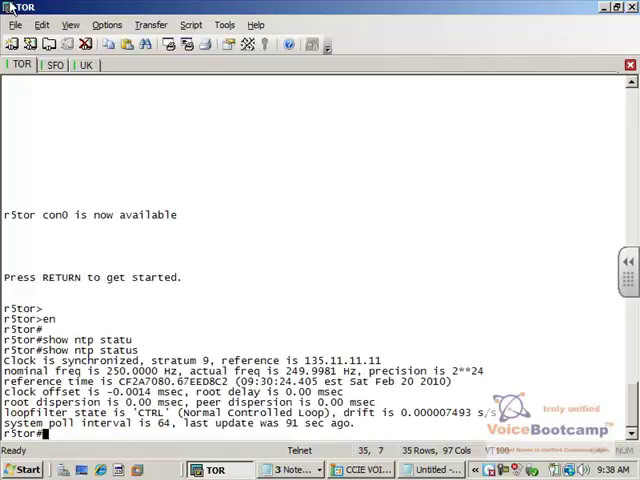
{"action": "left_click", "coordinate": [42, 24]}
- Clear the terminal and page through the TOR router's 'show run' output to the end
{"action": "left_click", "coordinate": [155, 210]}
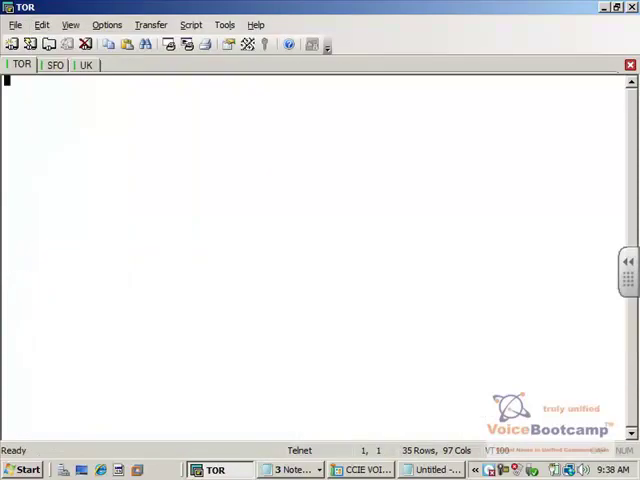
{"action": "key", "text": "Return"}
{"action": "type", "text": "show run"}
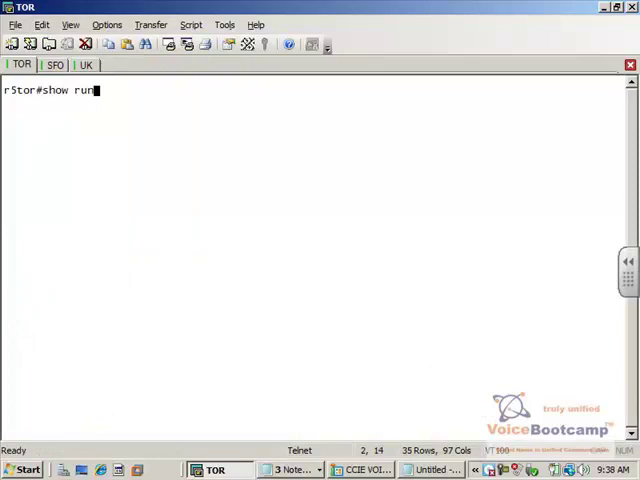
{"action": "key", "text": "Return"}
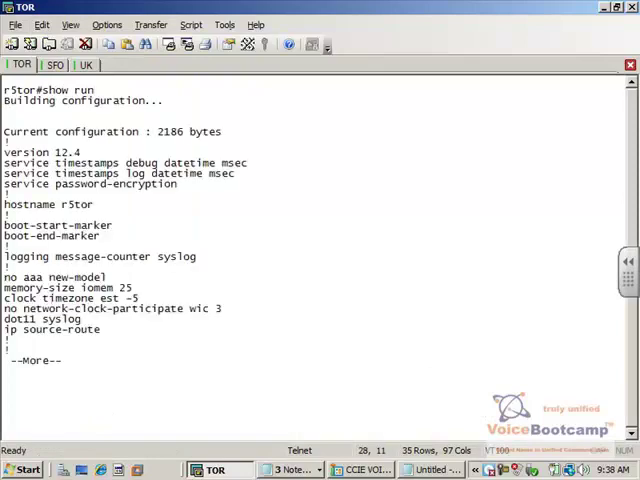
{"action": "key", "text": "space"}
{"action": "key", "text": "space"}
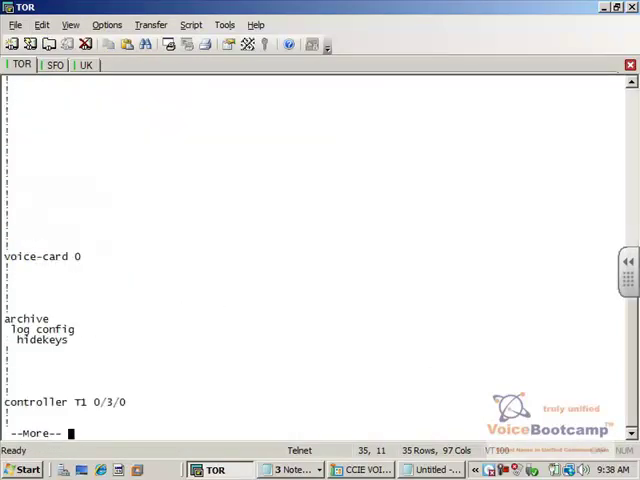
{"action": "key", "text": "space"}
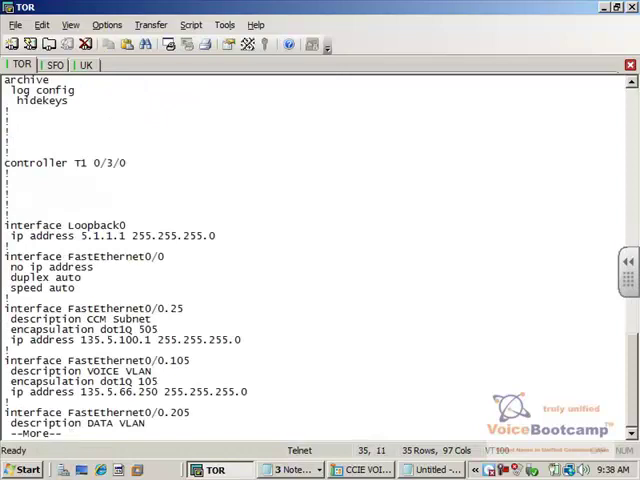
{"action": "key", "text": "space"}
{"action": "key", "text": "space"}
{"action": "key", "text": "space"}
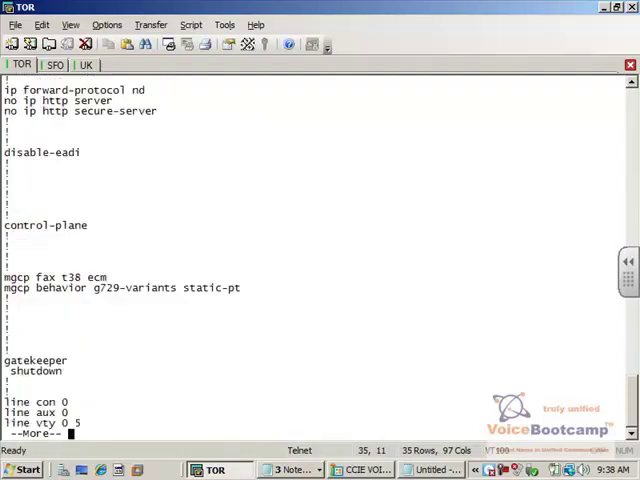
{"action": "key", "text": "space"}
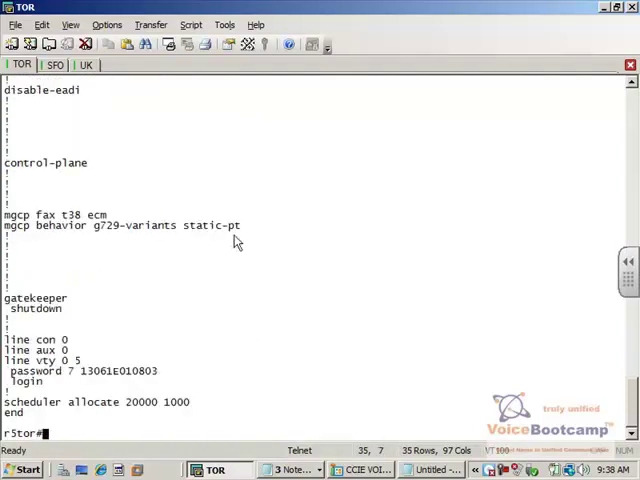
{"action": "left_click_drag", "start_coordinate": [631, 415], "coordinate": [631, 150]}
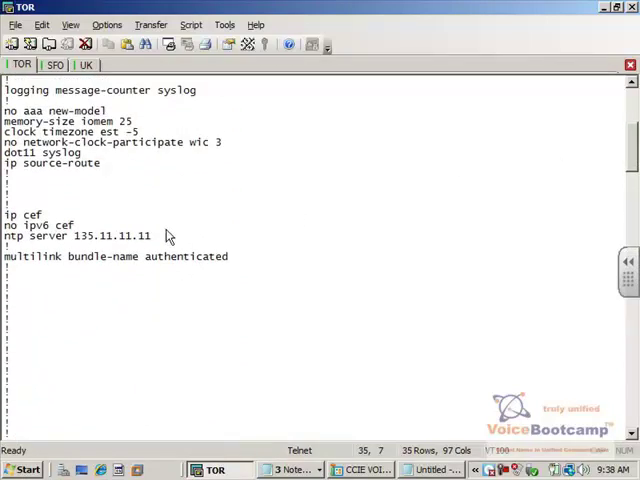
- Highlight the ntp server 135.11.11.11 and clock timezone est -5 lines in the output
{"action": "left_click_drag", "start_coordinate": [151, 236], "coordinate": [4, 238]}
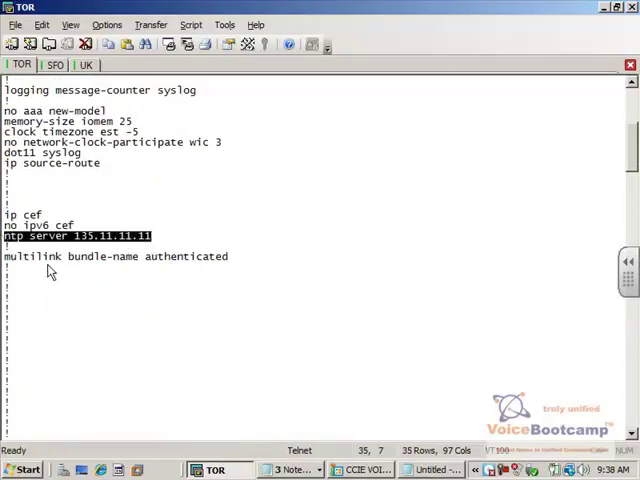
{"action": "left_click", "coordinate": [135, 132]}
{"action": "left_click_drag", "start_coordinate": [138, 133], "coordinate": [5, 133]}
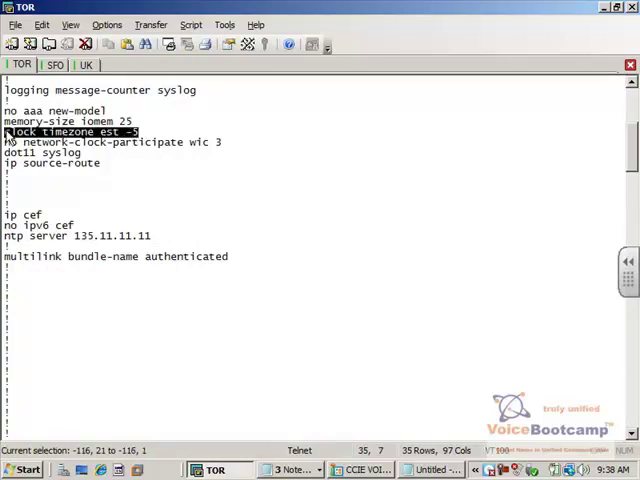
{"action": "left_click", "coordinate": [68, 140]}
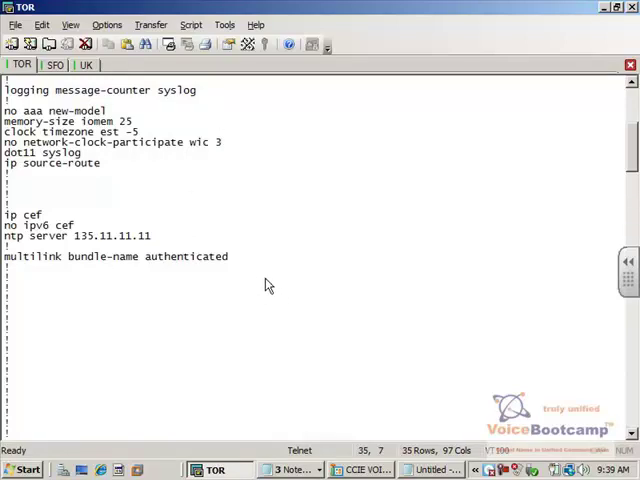
{"action": "scroll", "coordinate": [220, 250], "scroll_direction": "down", "scroll_amount": 5}
{"action": "scroll", "coordinate": [90, 155], "scroll_direction": "down", "scroll_amount": 5}
- Clear the screen and scrollback, then enter global configuration mode with 'config t'
{"action": "left_click", "coordinate": [42, 25]}
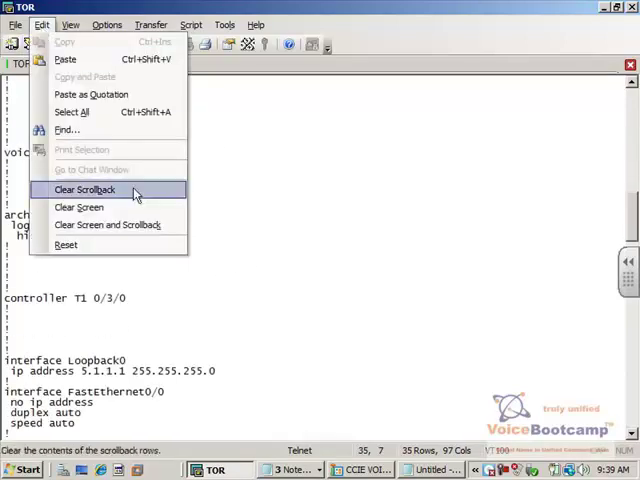
{"action": "left_click", "coordinate": [107, 225]}
{"action": "key", "text": "Return"}
{"action": "type", "text": "c"}
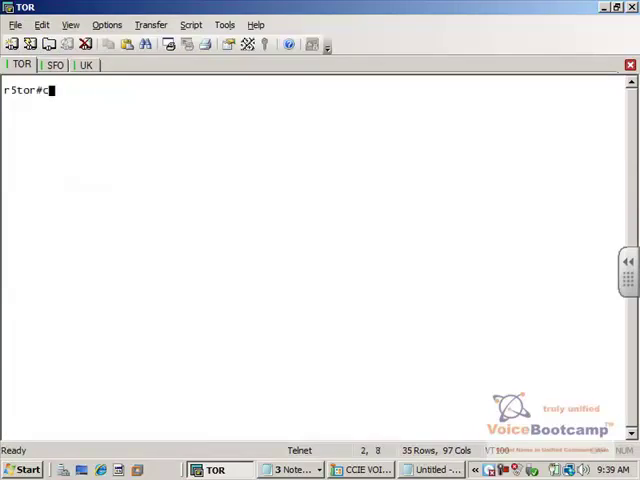
{"action": "type", "text": "onfig t"}
{"action": "key", "text": "Return"}
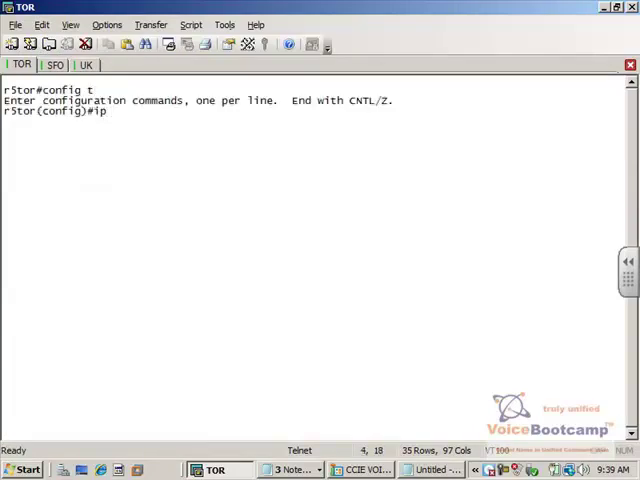
{"action": "type", "text": "dh"}
- Begin the 'ip dhcp excluded-address' command using Tab completion
{"action": "key", "text": "Tab"}
{"action": "type", "text": "poo"}
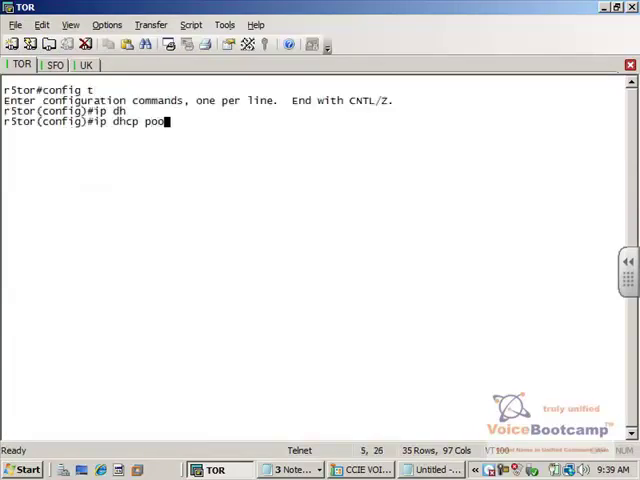
{"action": "key", "text": "Tab"}
{"action": "key", "text": "BackSpace"}
{"action": "key", "text": "BackSpace"}
{"action": "key", "text": "BackSpace"}
{"action": "key", "text": "BackSpace"}
{"action": "type", "text": "excluded-address"}
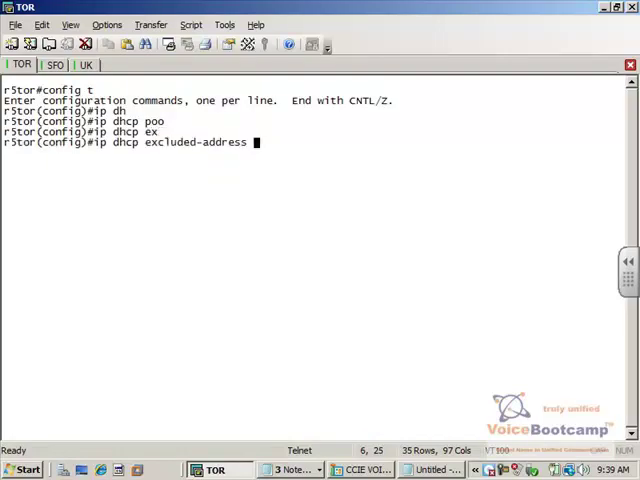